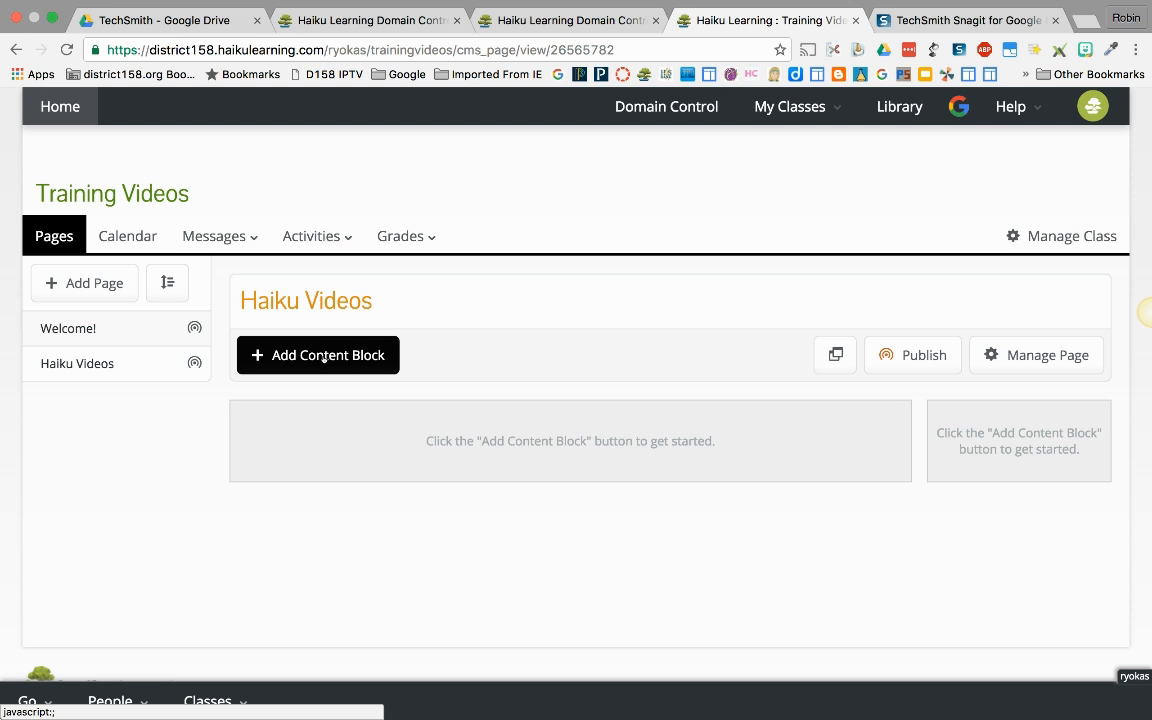
# Step: On the Welcome! page, start a Files content block and title it "Files Video"
pyautogui.click(126, 331)
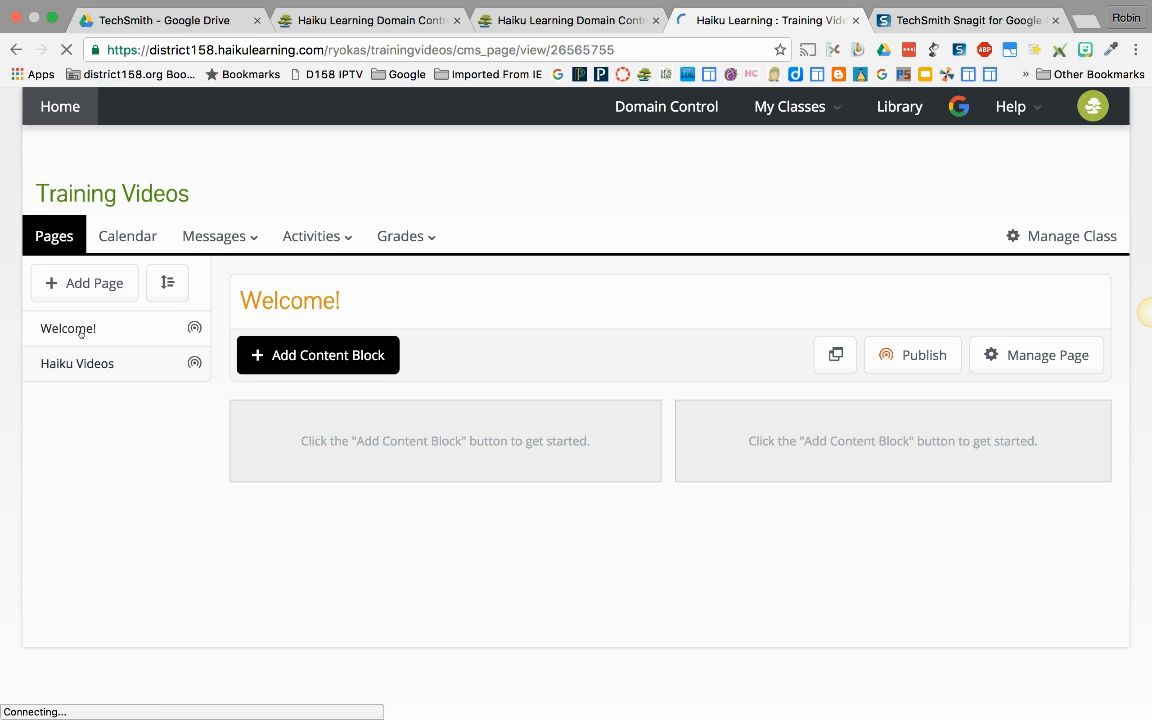
pyautogui.click(333, 356)
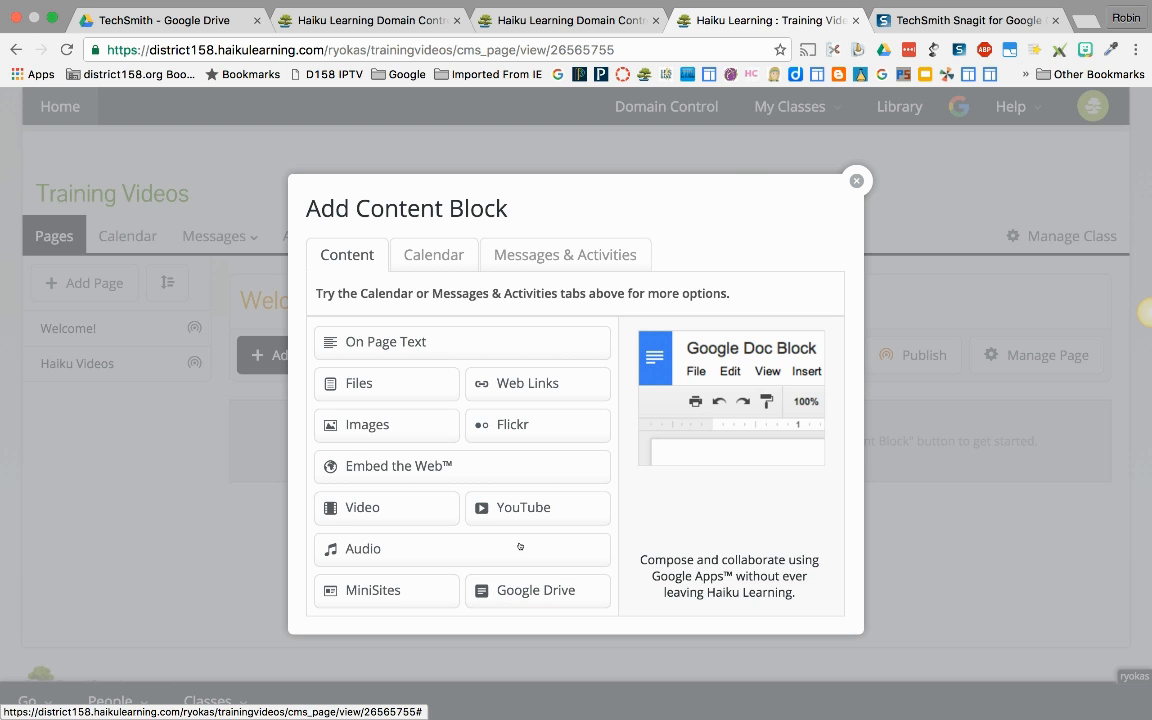
pyautogui.click(376, 380)
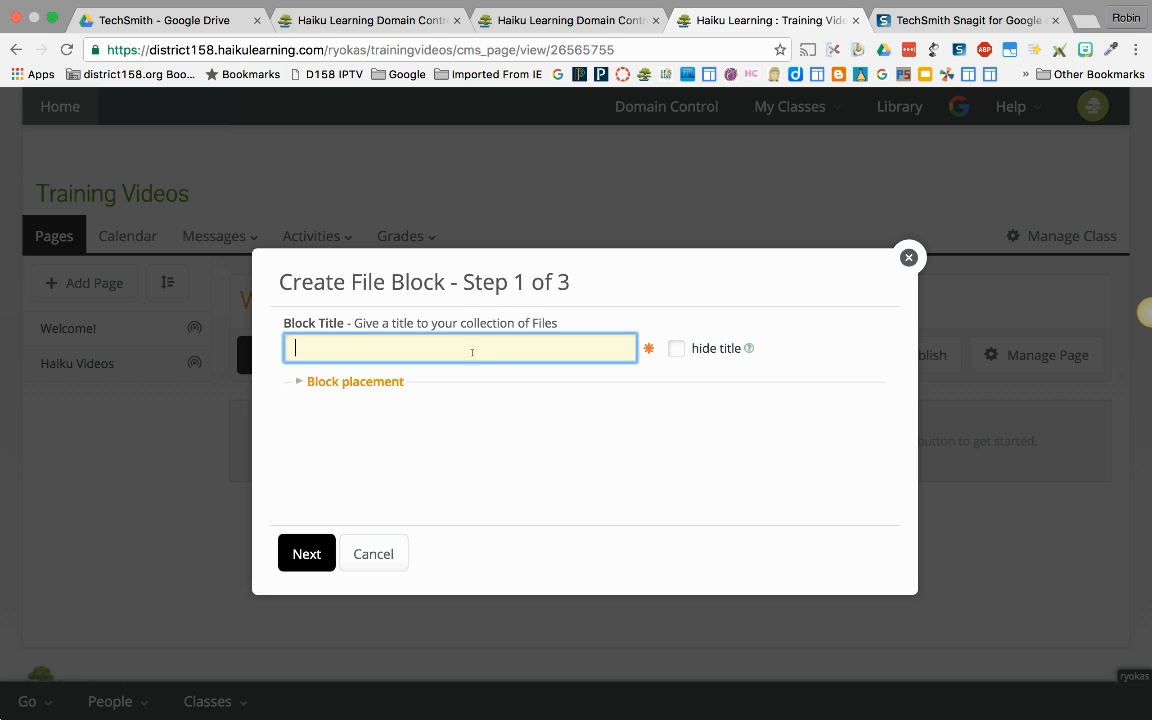
pyautogui.write('Files Video')
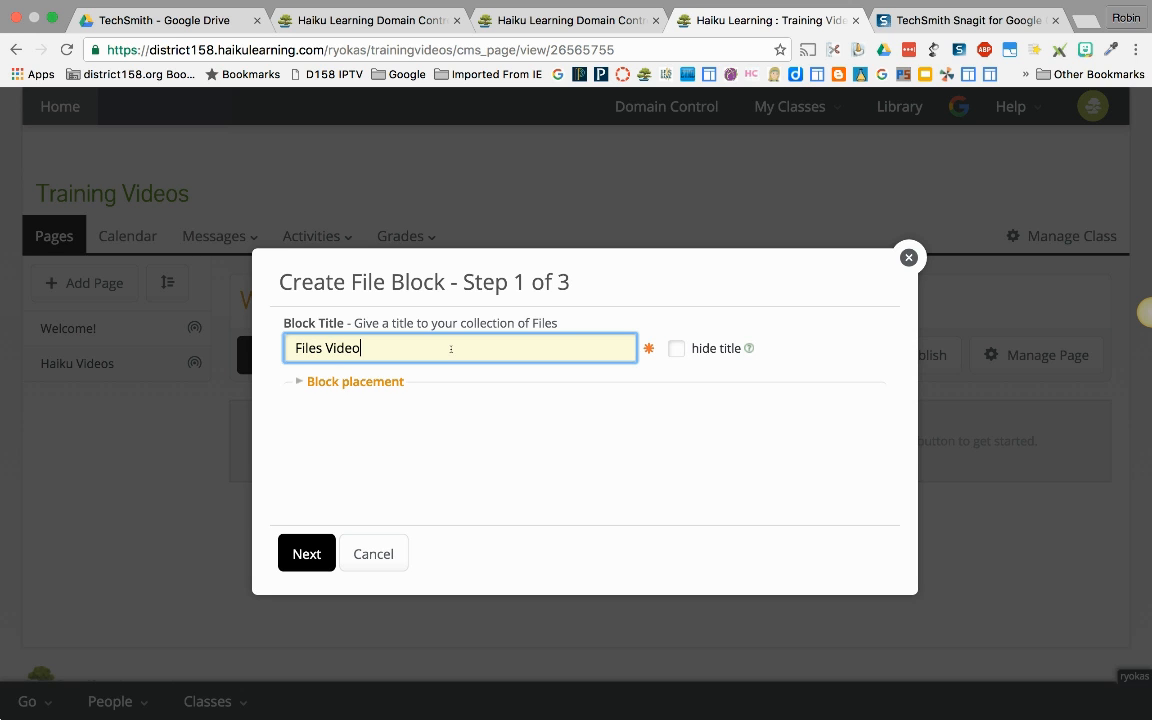
# Step: Set the file block's placement to the top of column 1 and continue to the upload stage
pyautogui.click(380, 383)
pyautogui.scroll(-2, 586, 437)
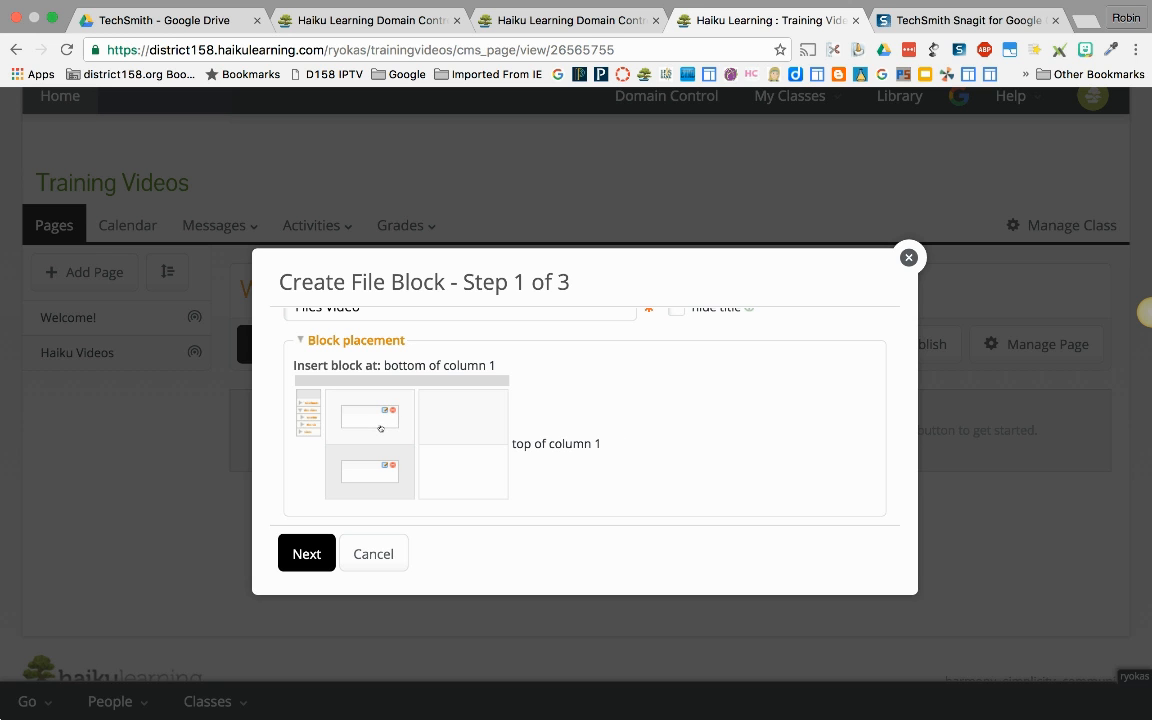
pyautogui.click(380, 428)
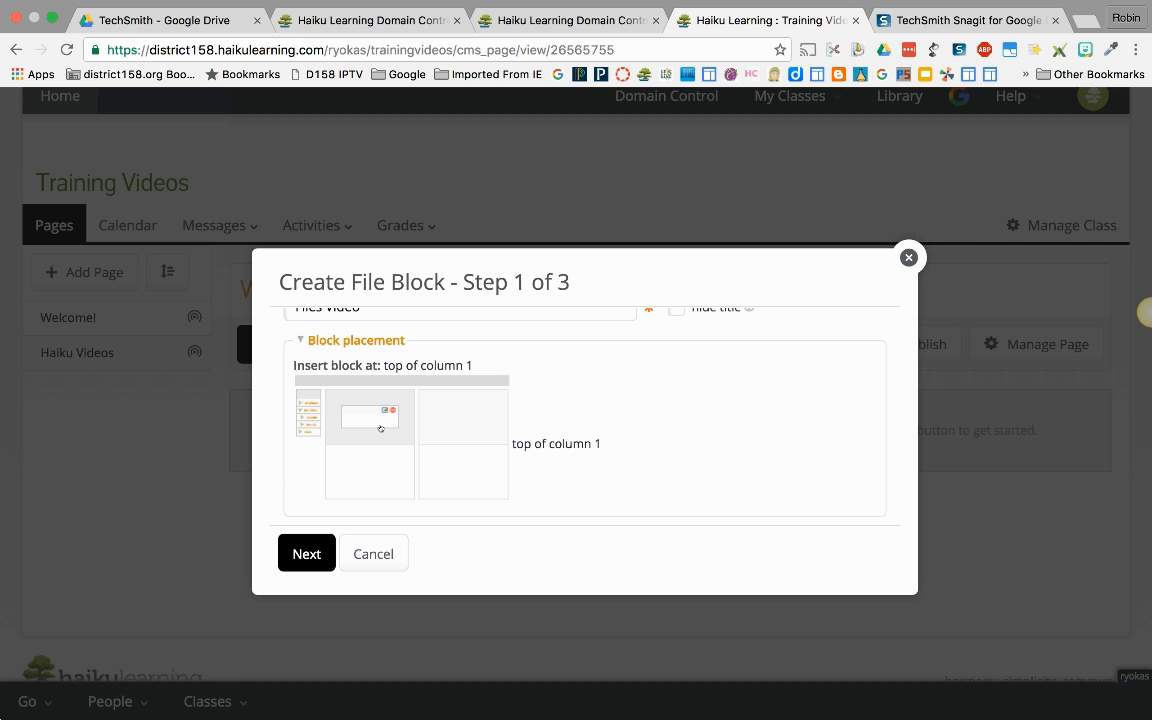
pyautogui.click(326, 551)
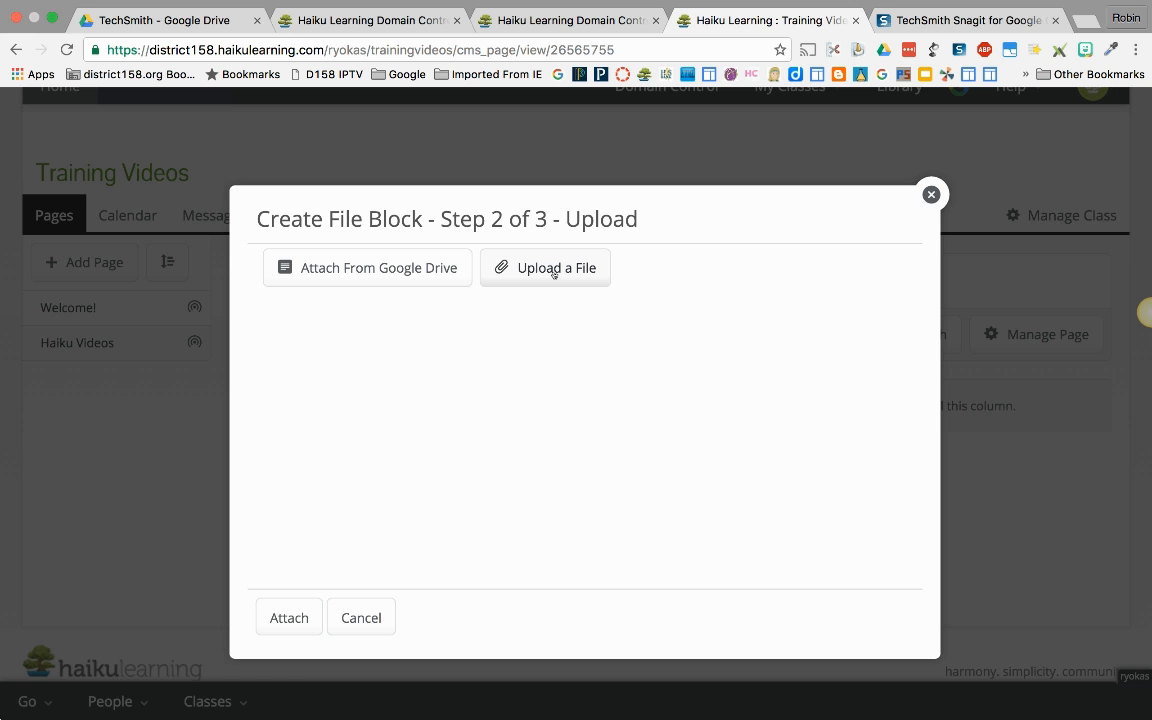
# Step: Choose the Google Tools for Math document from Google Drive as the block's attachment
pyautogui.click(375, 277)
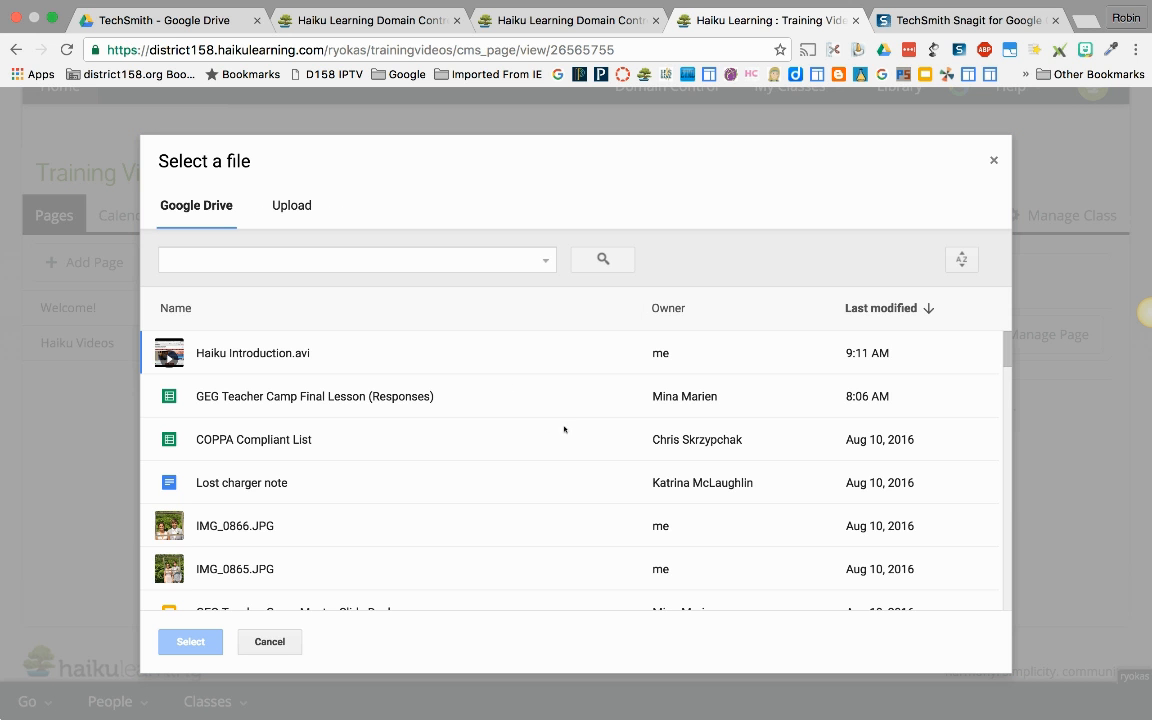
pyautogui.scroll(-3, 444, 495)
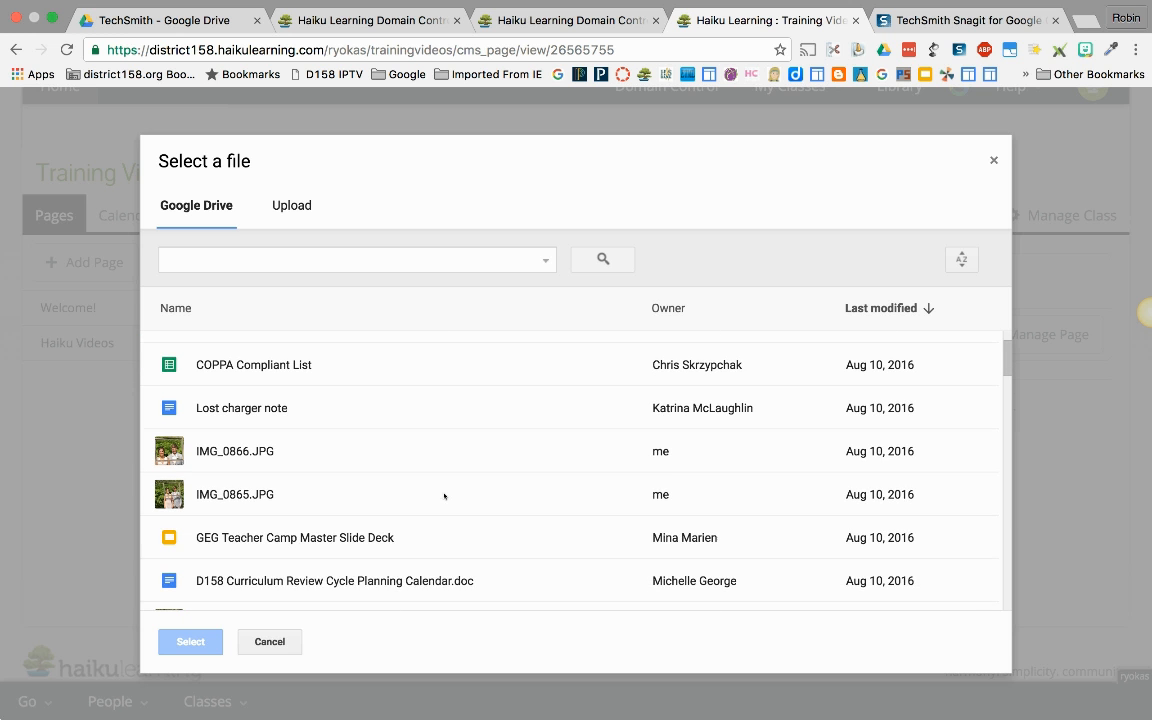
pyautogui.scroll(-5, 444, 495)
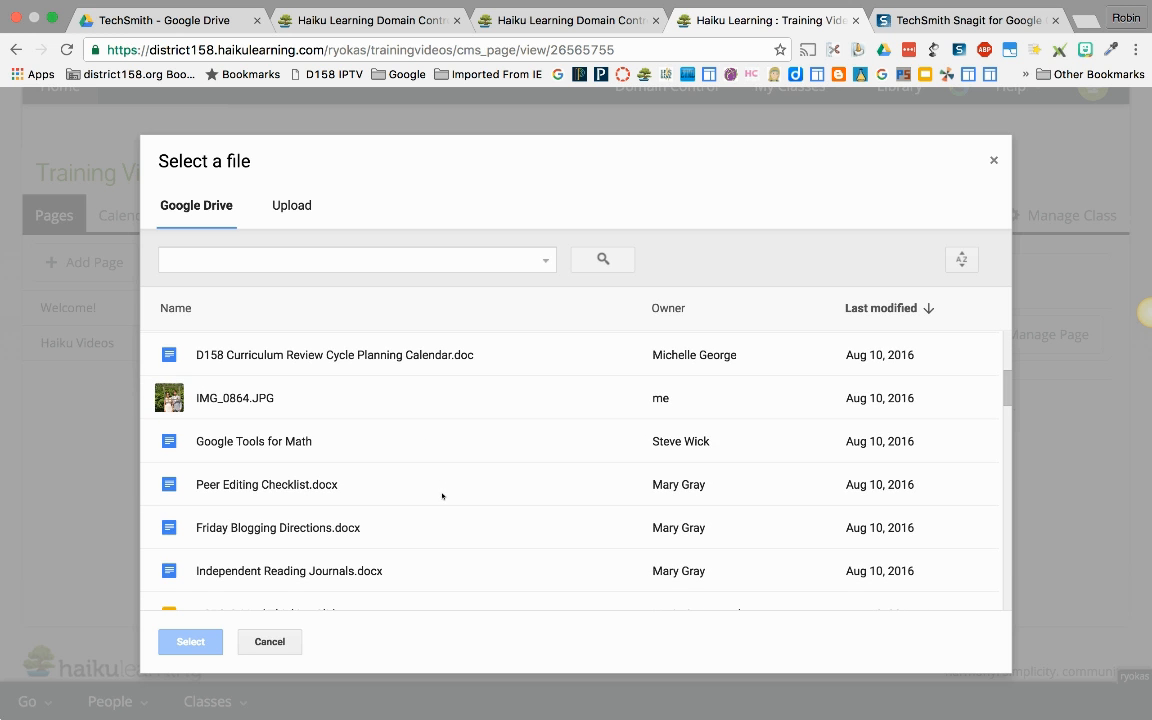
pyautogui.click(258, 446)
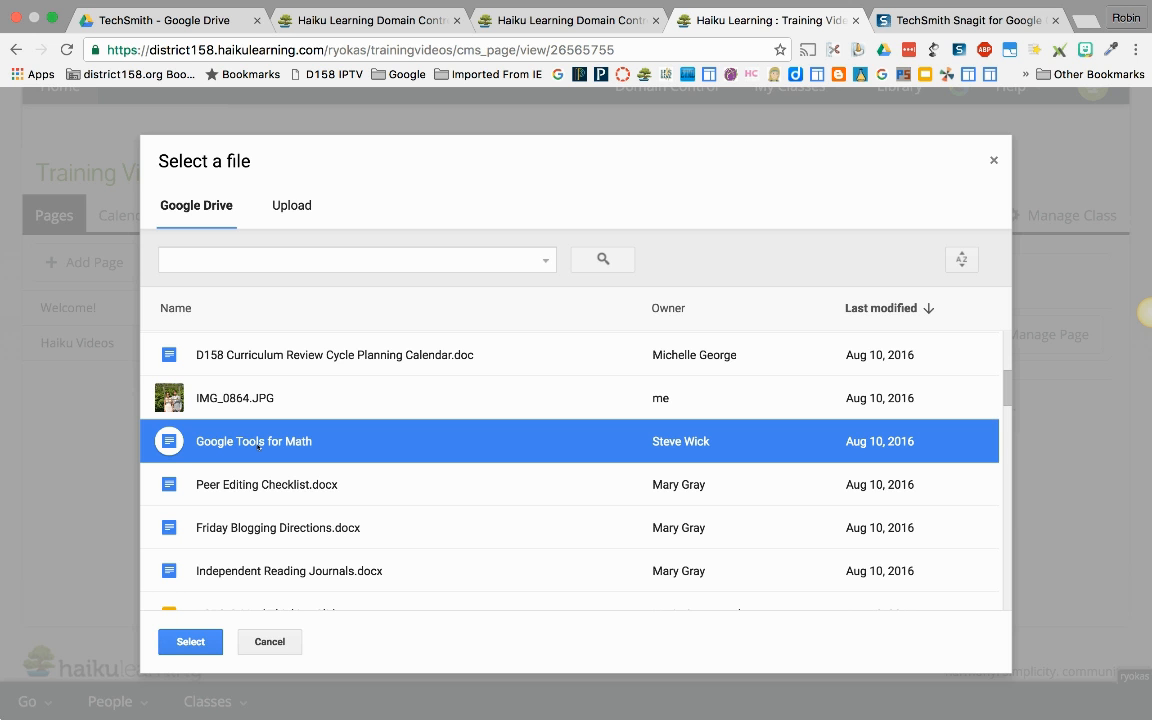
pyautogui.click(197, 644)
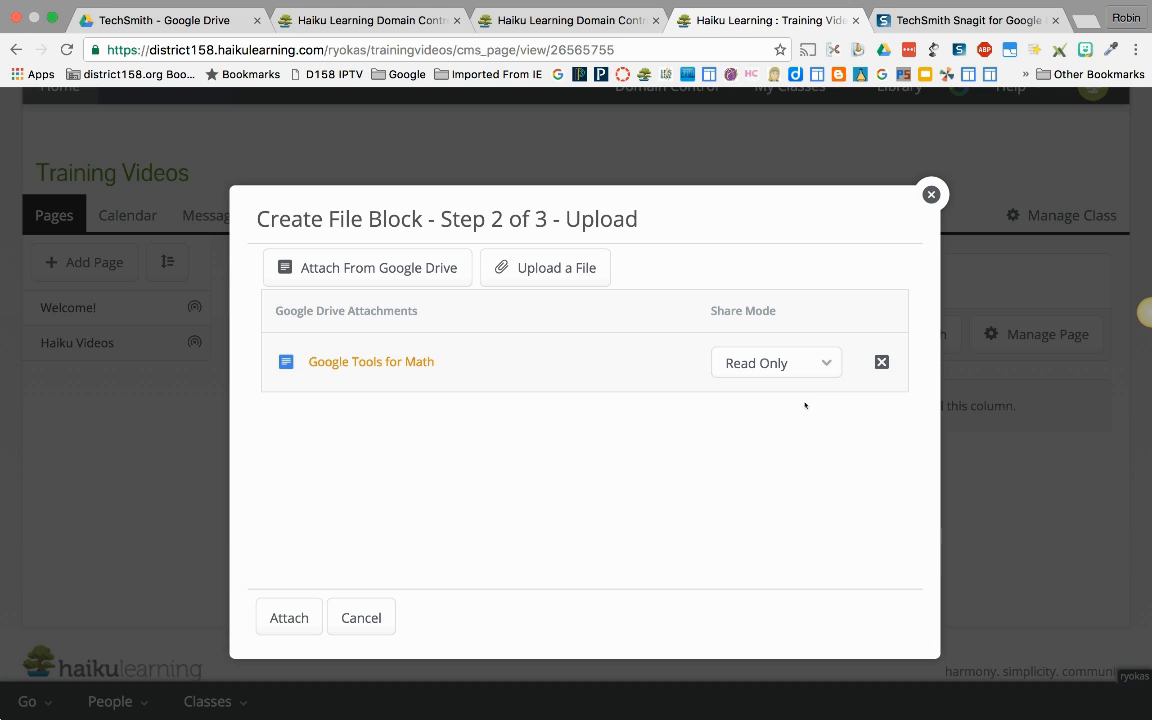
# Step: Keep the document's share mode at Read Only and attach it to the file block
pyautogui.click(766, 363)
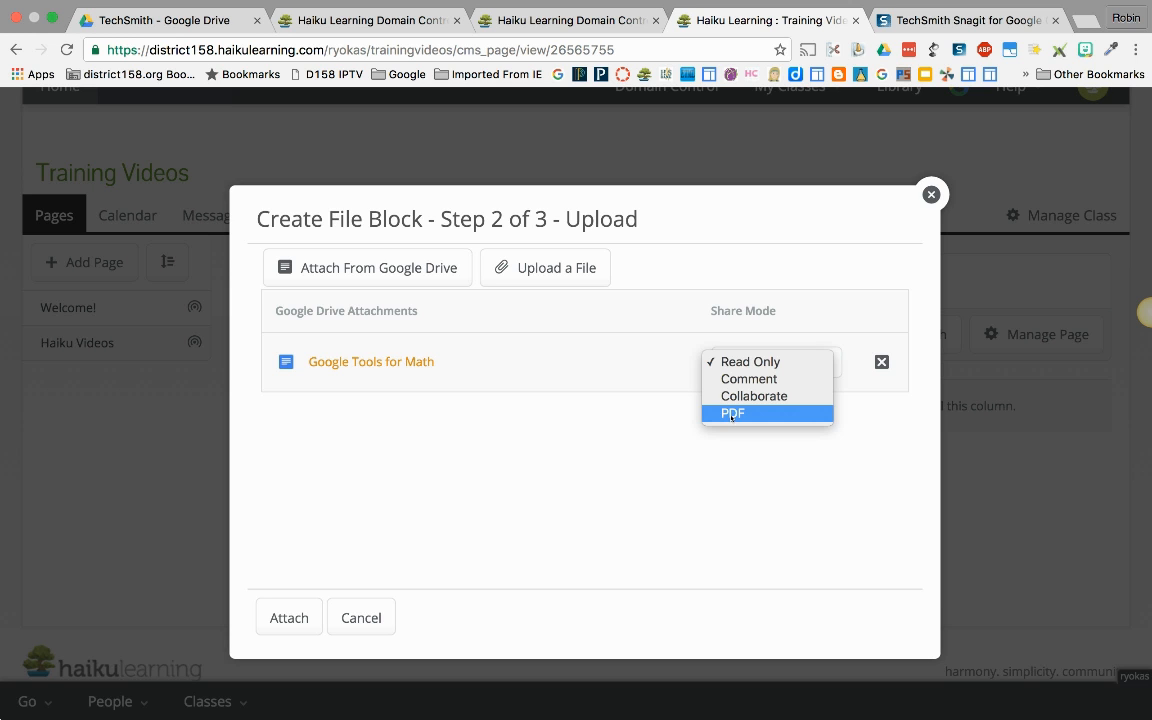
pyautogui.click(749, 362)
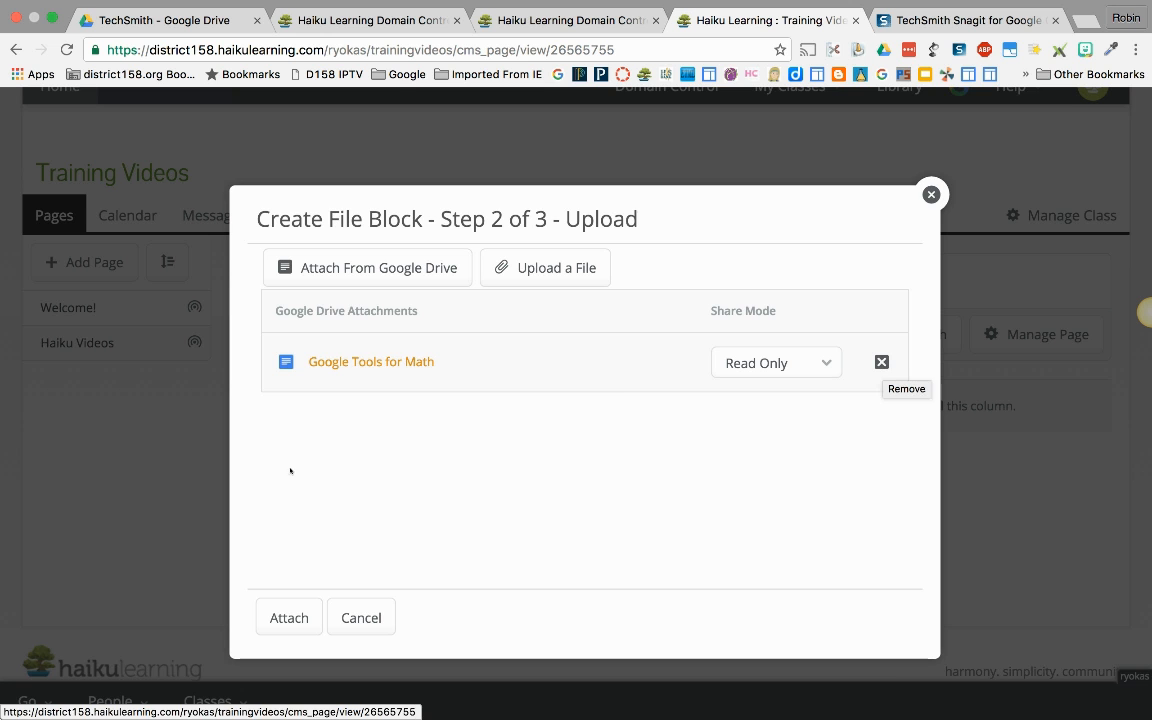
pyautogui.click(290, 618)
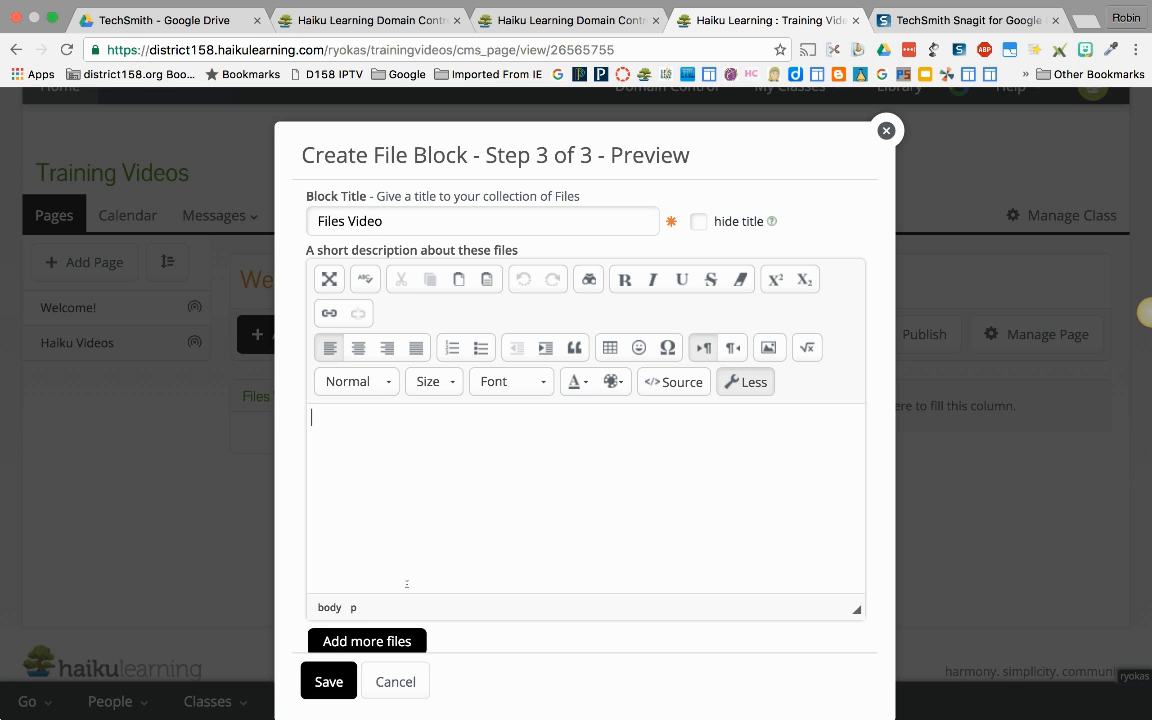
# Step: Enter the description "Please take a look at this math document" for the file block
pyautogui.scroll(-2, 531, 558)
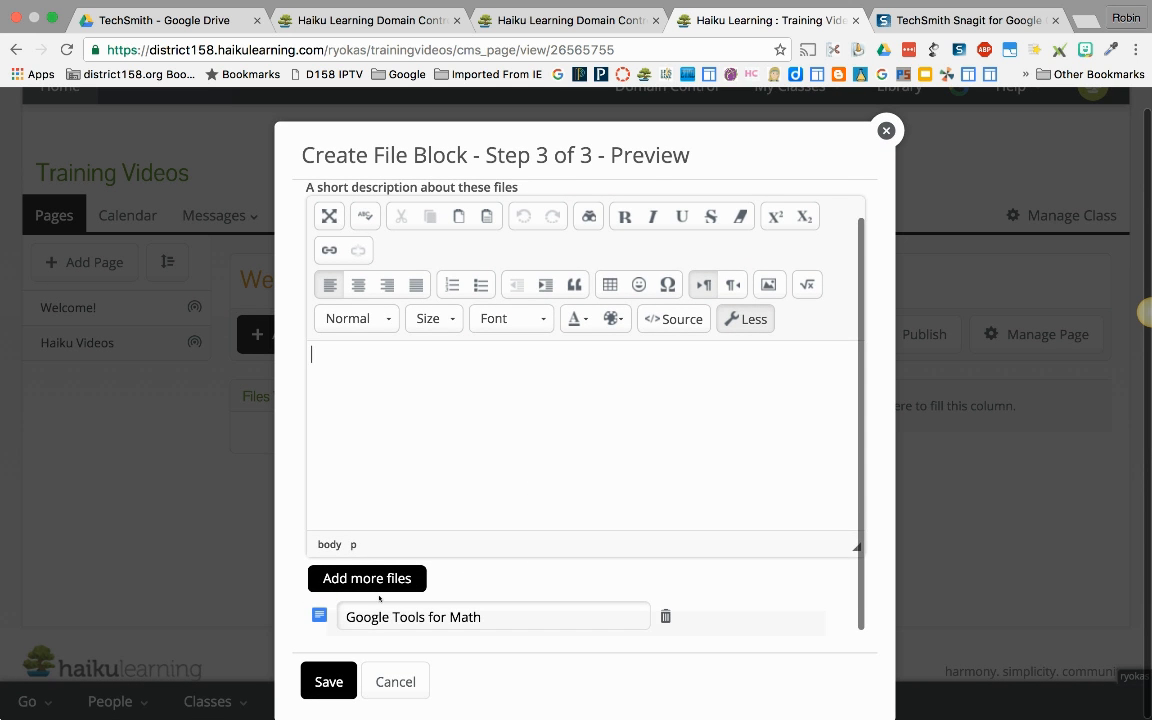
pyautogui.scroll(1, 479, 414)
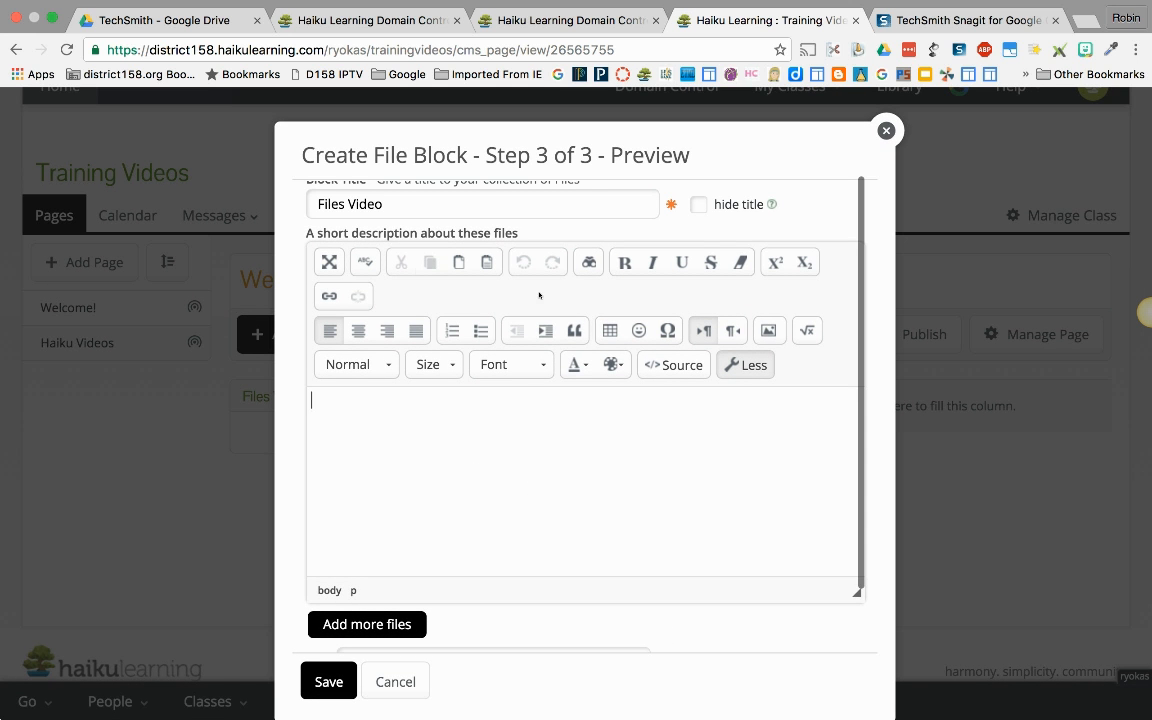
pyautogui.click(380, 413)
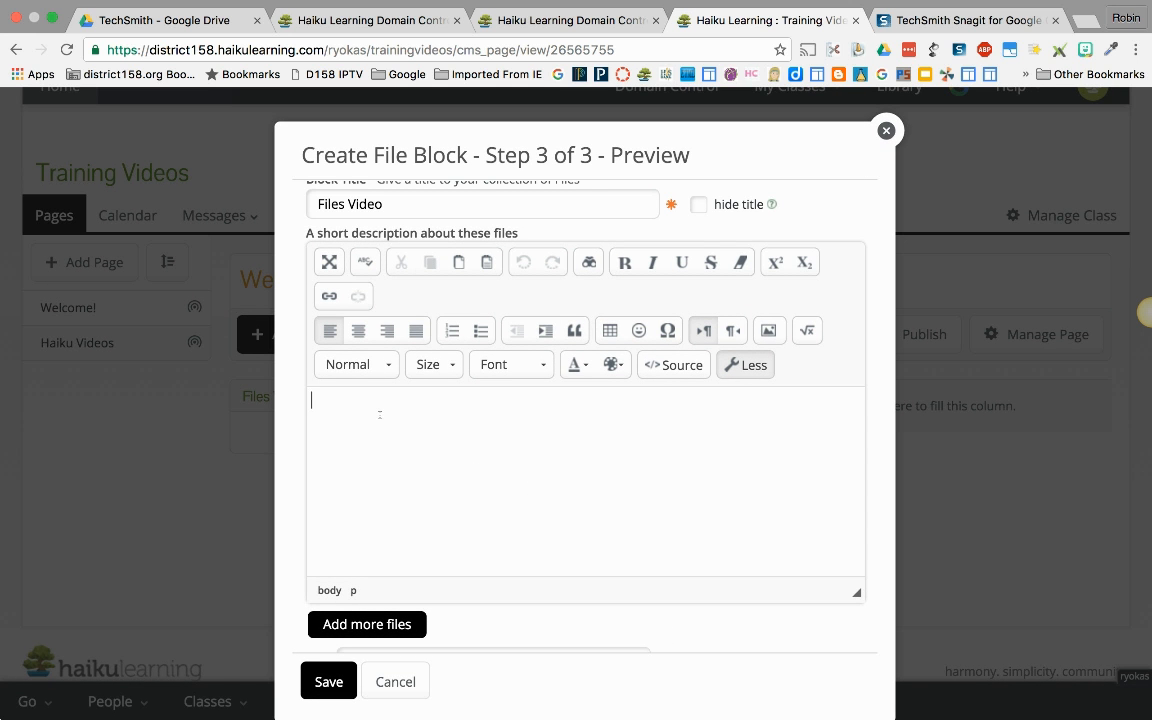
pyautogui.write('Please take a look at this math document')
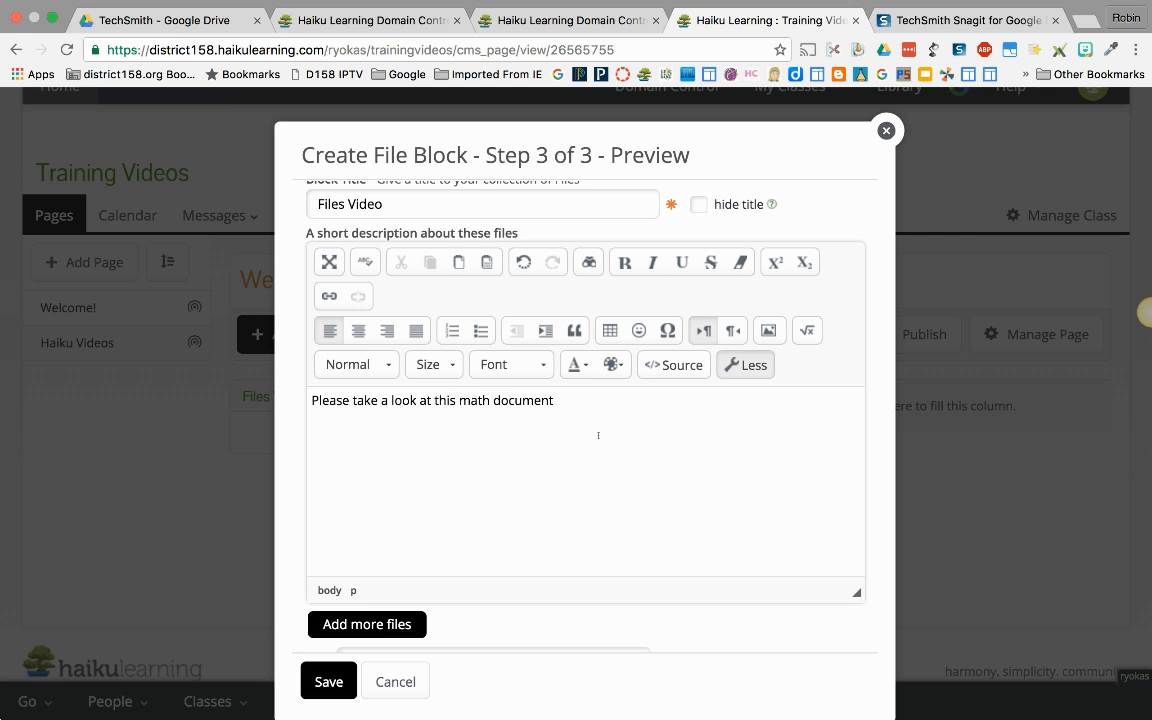
# Step: Examine the description editor's font, text colour, image, block style and size options, and its reduced and full toolsets
pyautogui.click(532, 367)
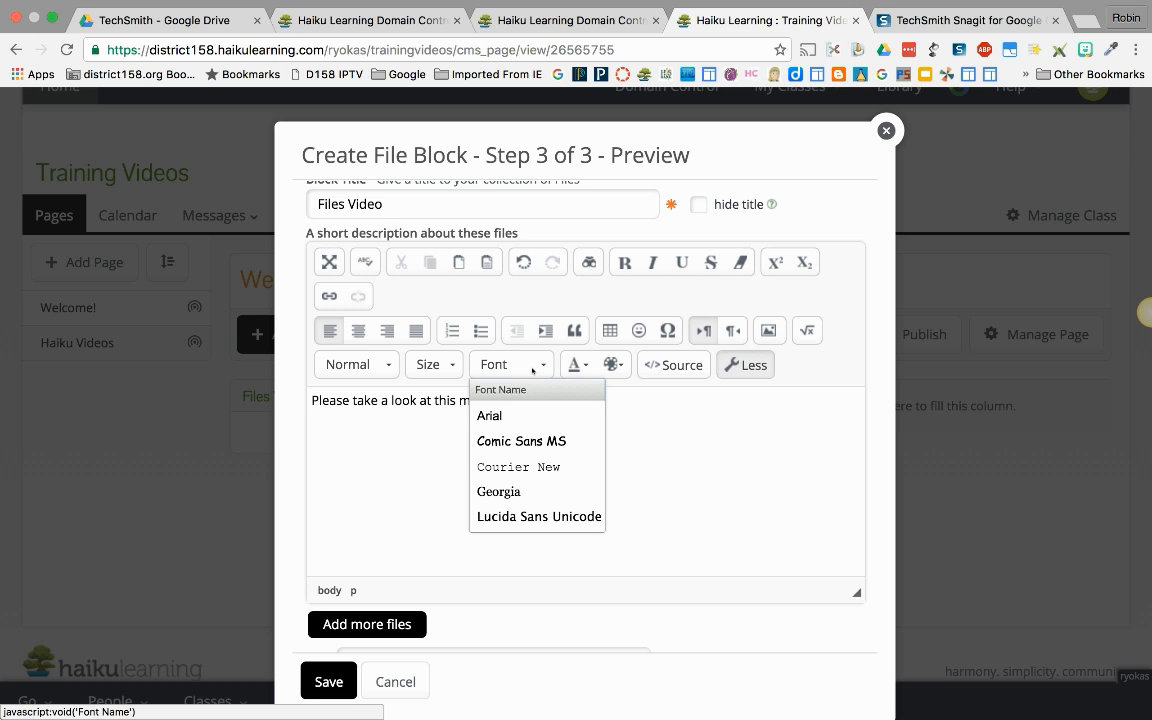
pyautogui.click(586, 366)
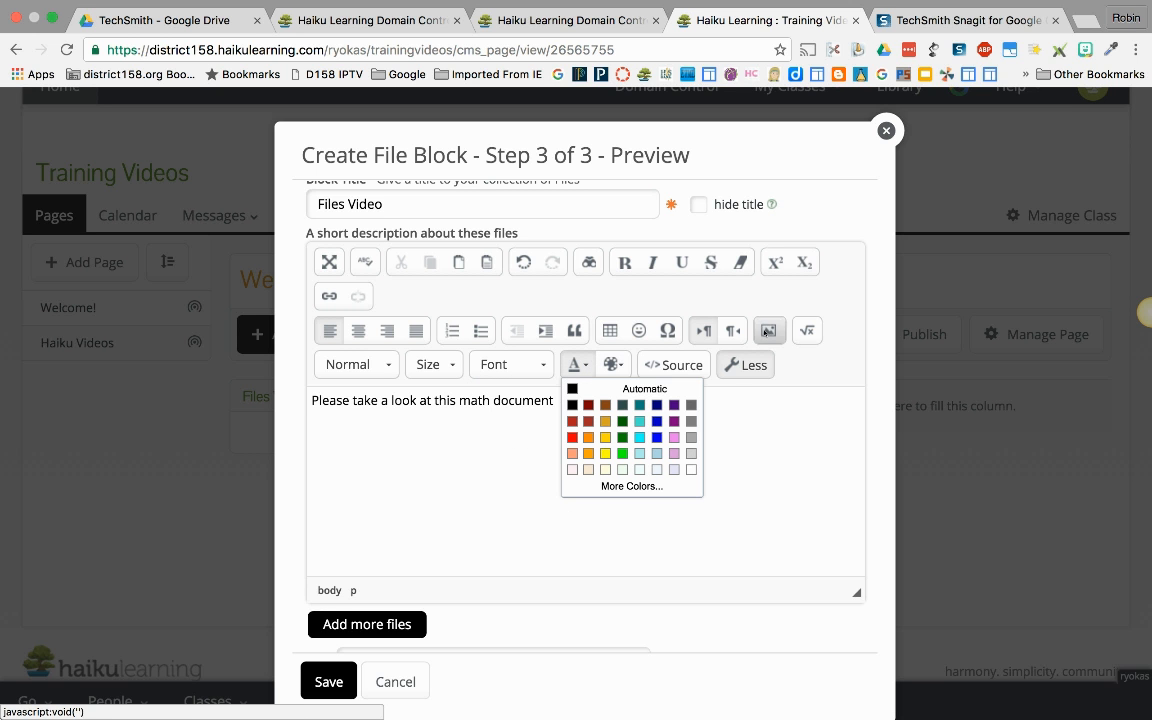
pyautogui.click(768, 331)
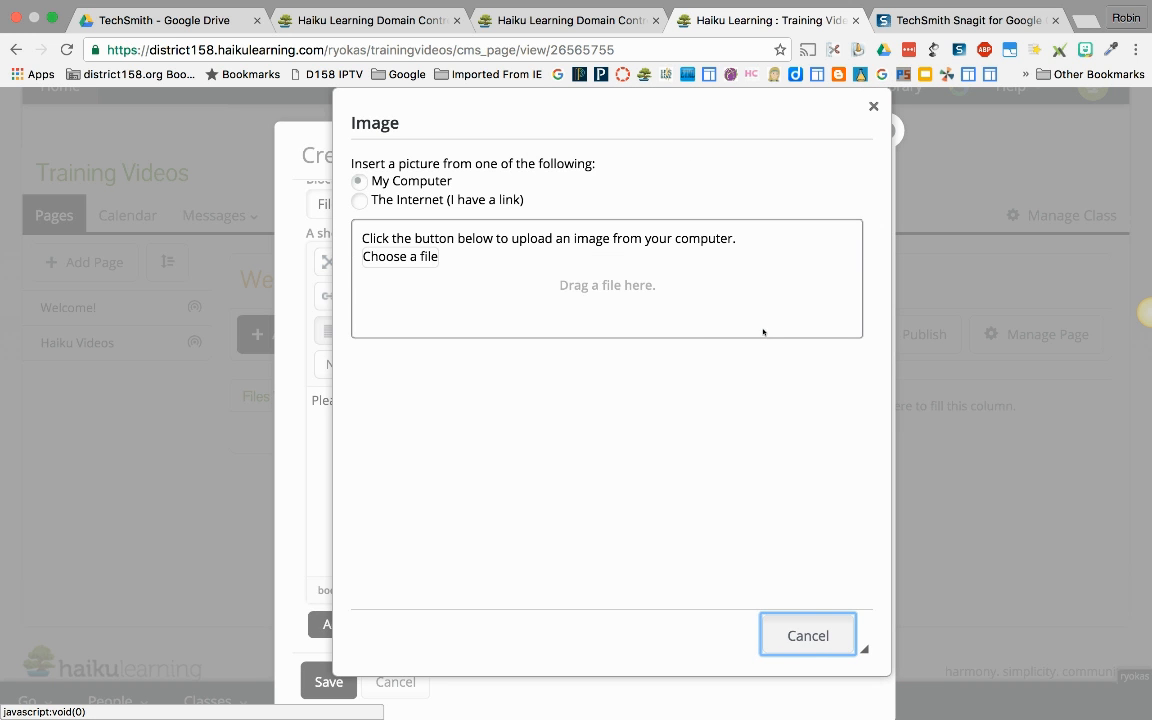
pyautogui.click(840, 638)
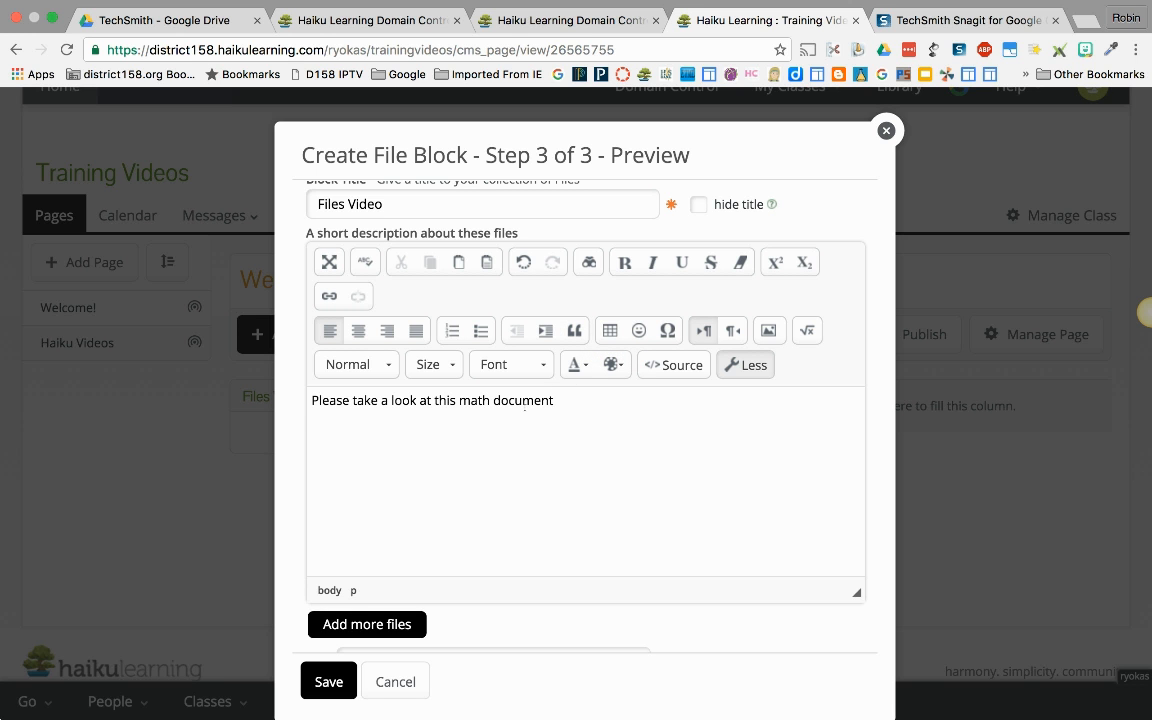
pyautogui.click(384, 366)
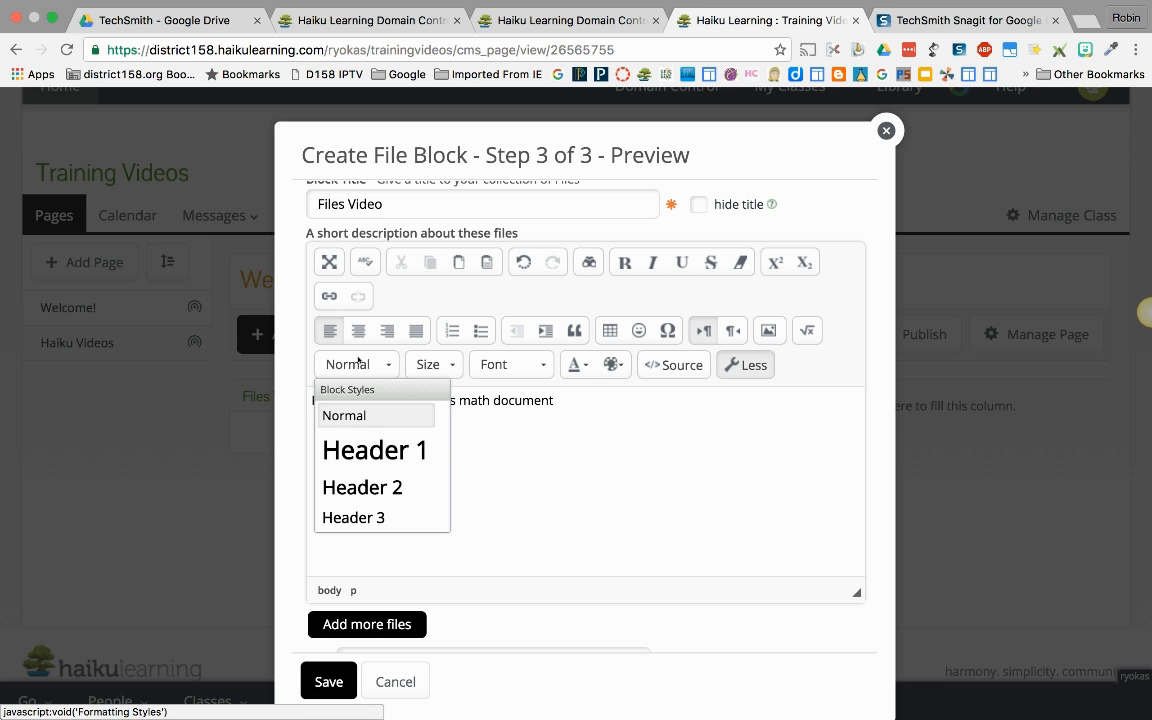
pyautogui.click(430, 369)
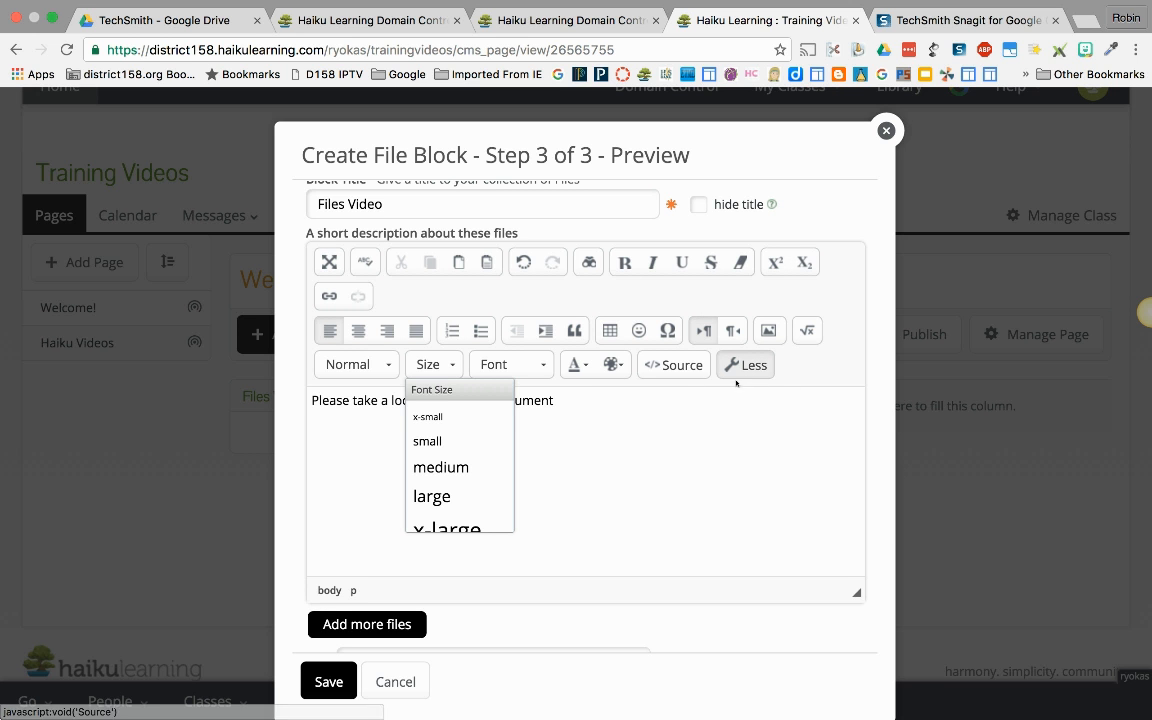
pyautogui.click(753, 368)
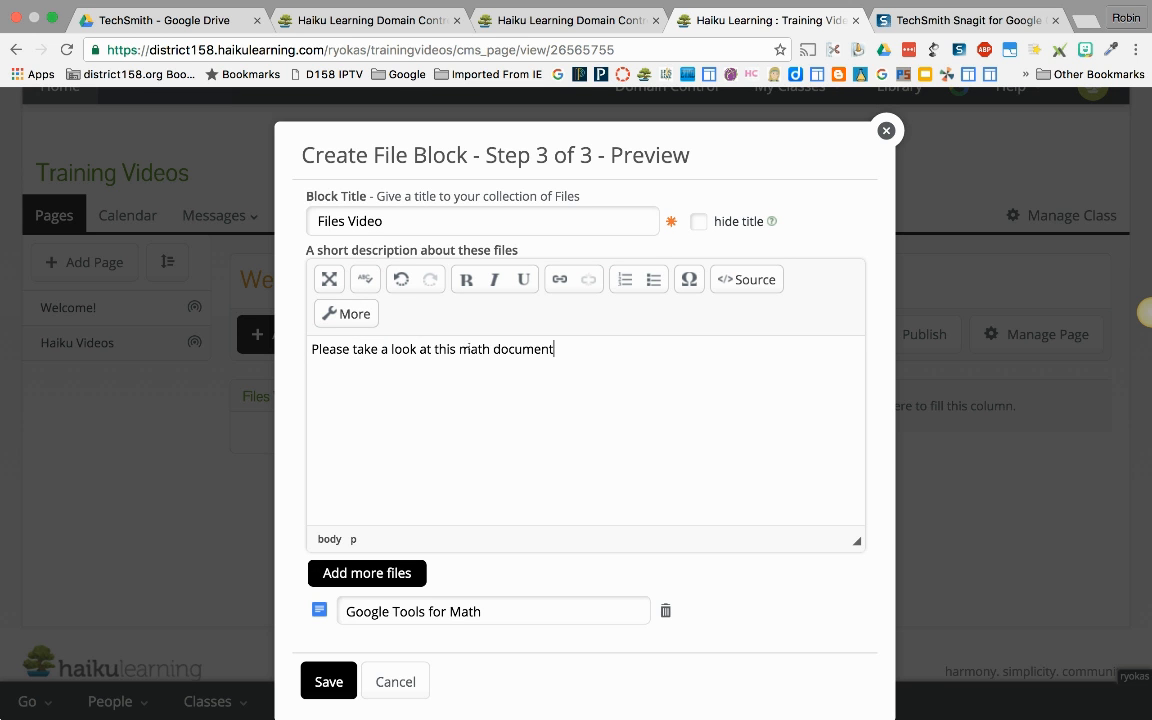
pyautogui.click(356, 314)
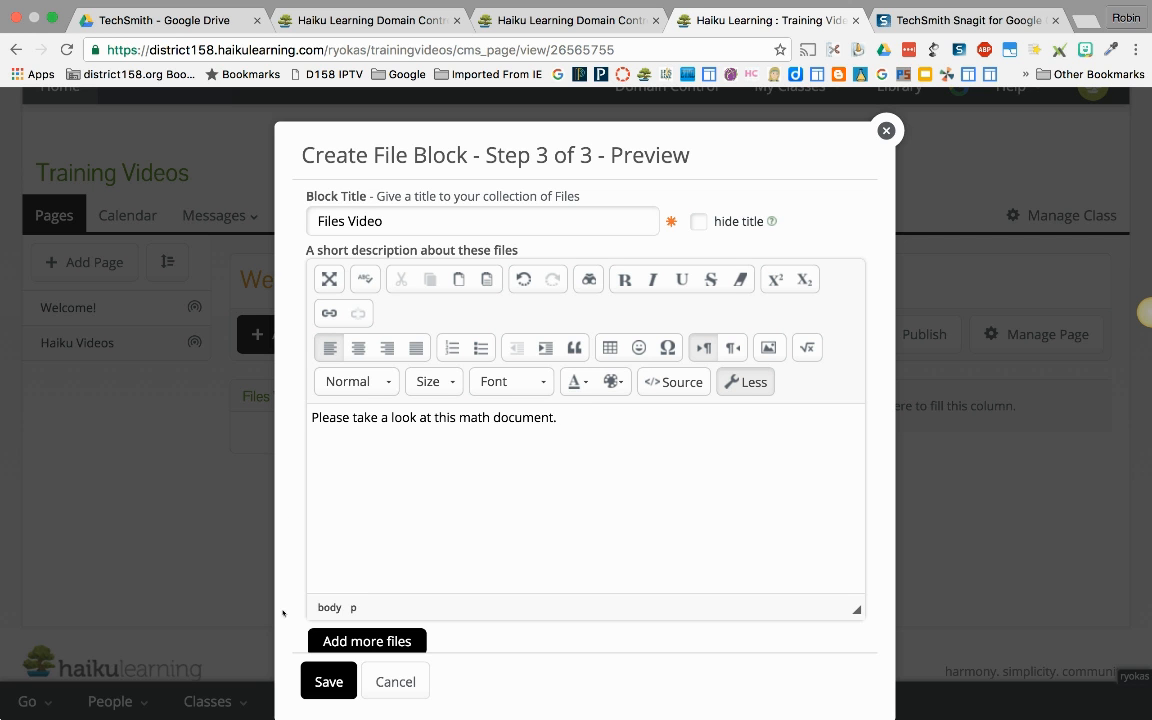
# Step: End the description with a period and save the Files Video block
pyautogui.click(329, 681)
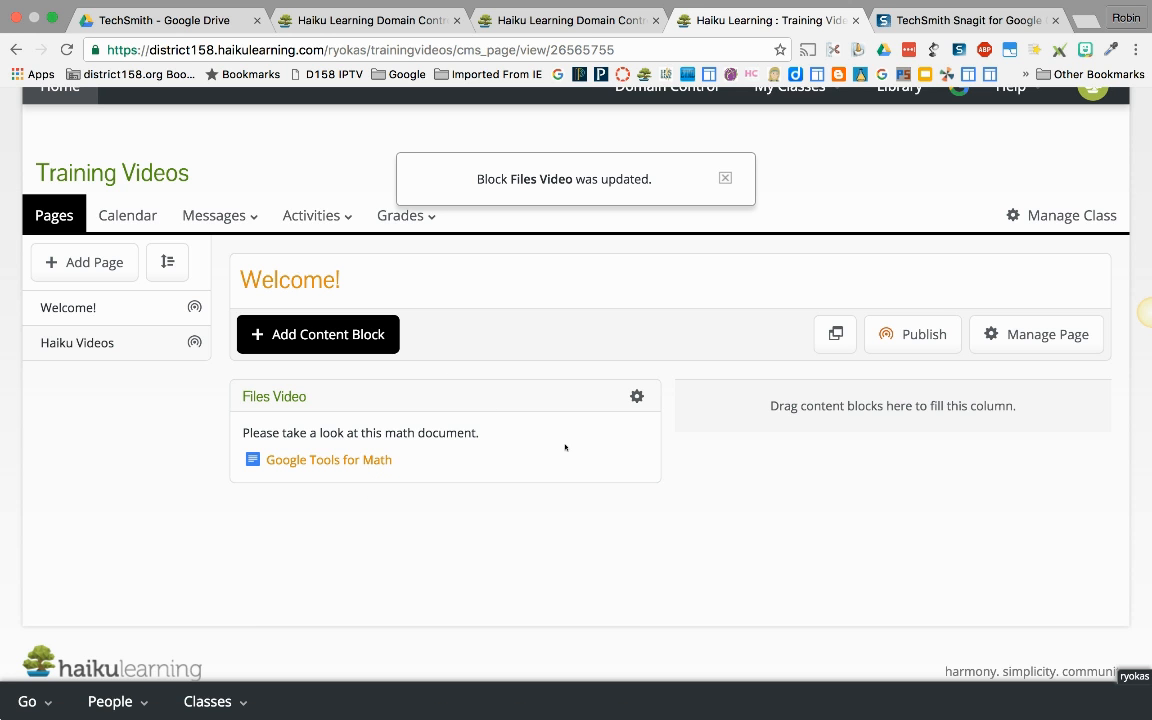
# Step: Start a YouTube content block on the Welcome! page and open YouTube in a new browser tab
pyautogui.click(366, 334)
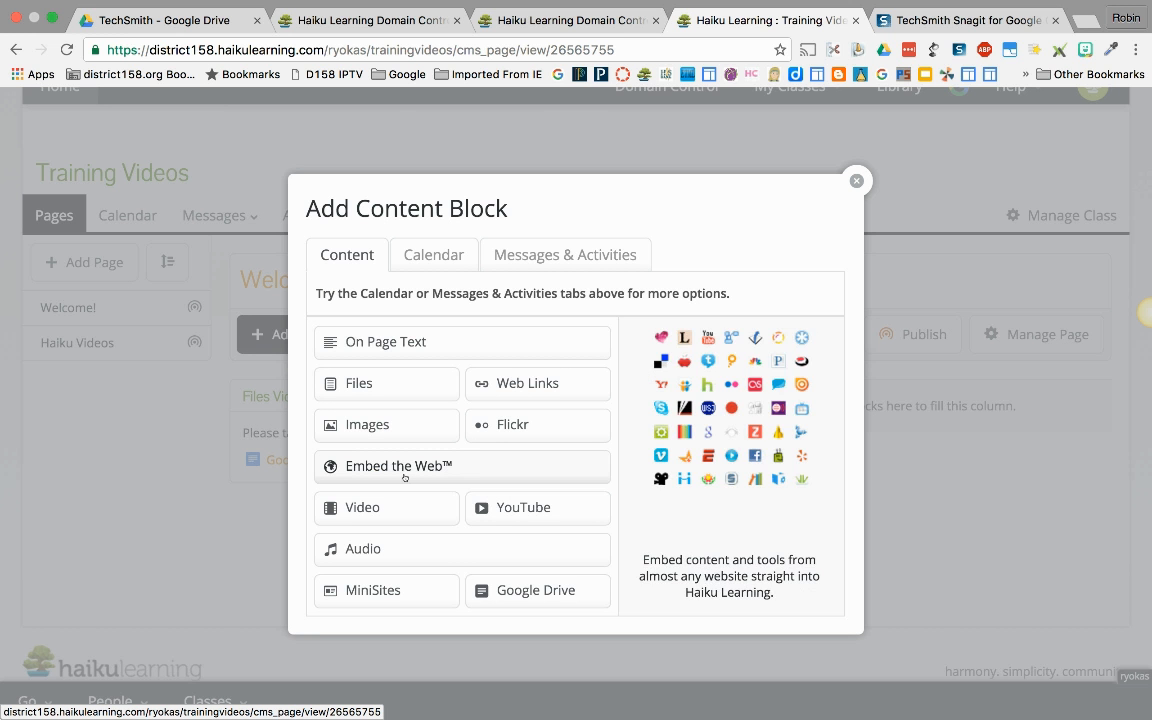
pyautogui.click(524, 508)
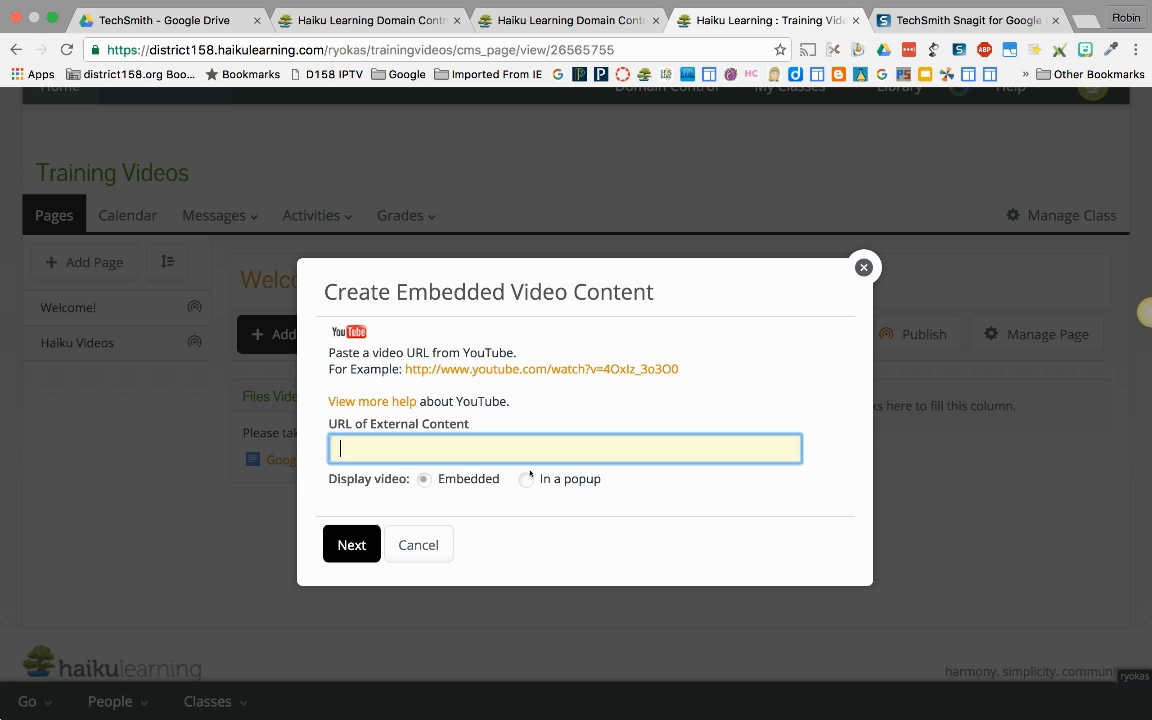
pyautogui.click(1098, 20)
pyautogui.write('youtube')
pyautogui.press('Return')
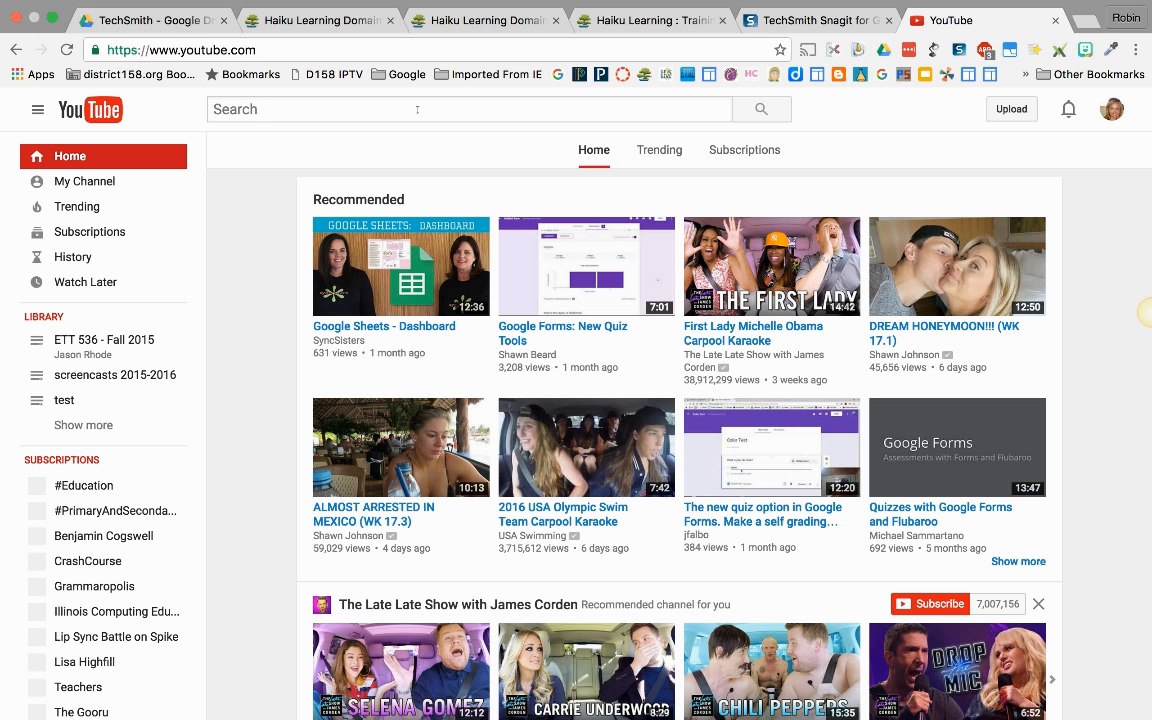
# Step: Search YouTube for "schoolhouse rock preamble"
pyautogui.click(417, 110)
pyautogui.write('schoolhou')
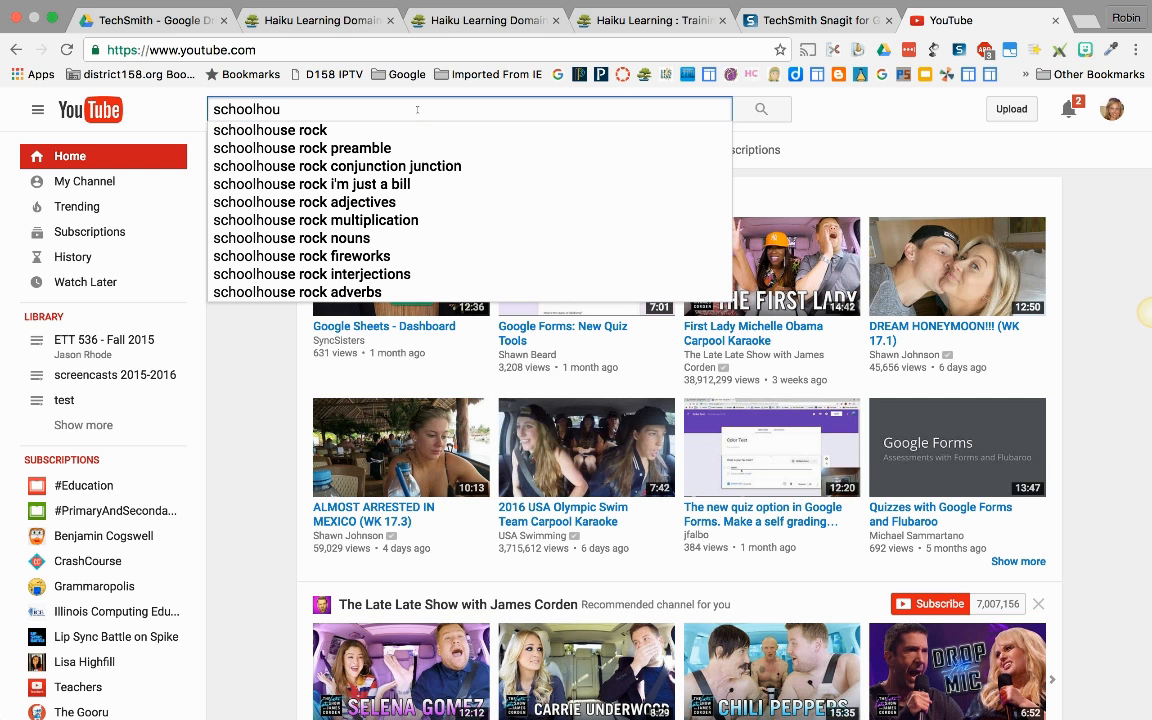
pyautogui.press('Down')
pyautogui.press('Down')
pyautogui.press('Return')
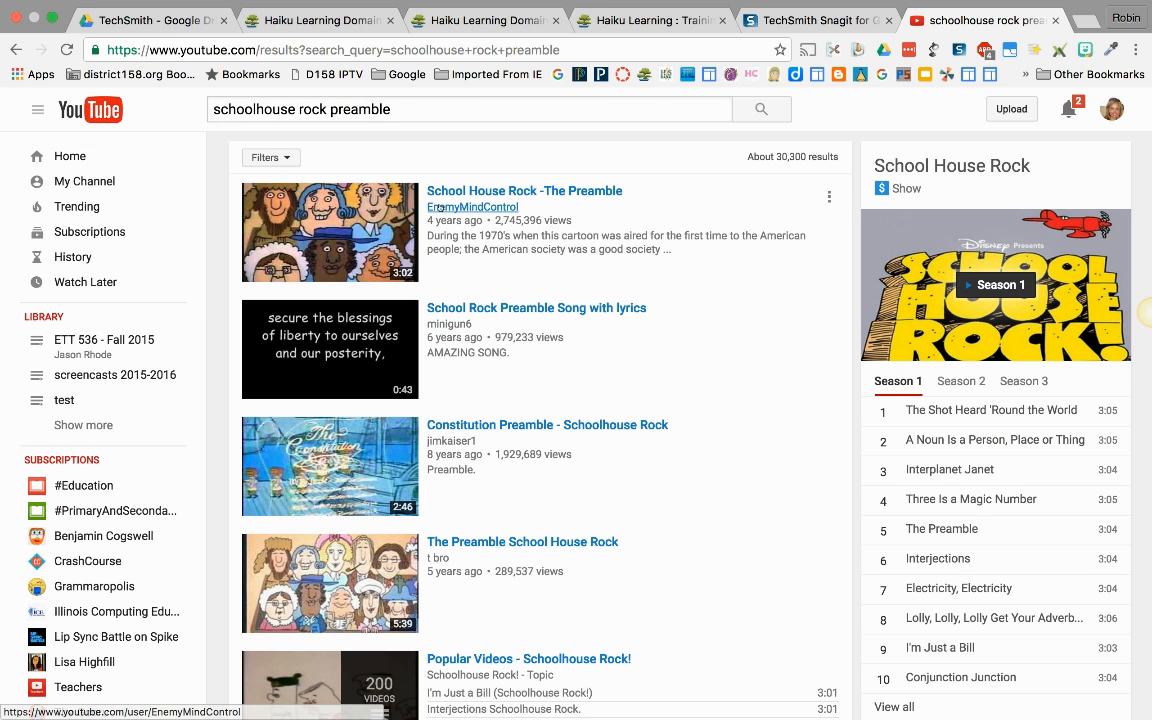
# Step: Open the video "School House Rock -The Preamble" and pause its playback
pyautogui.click(360, 226)
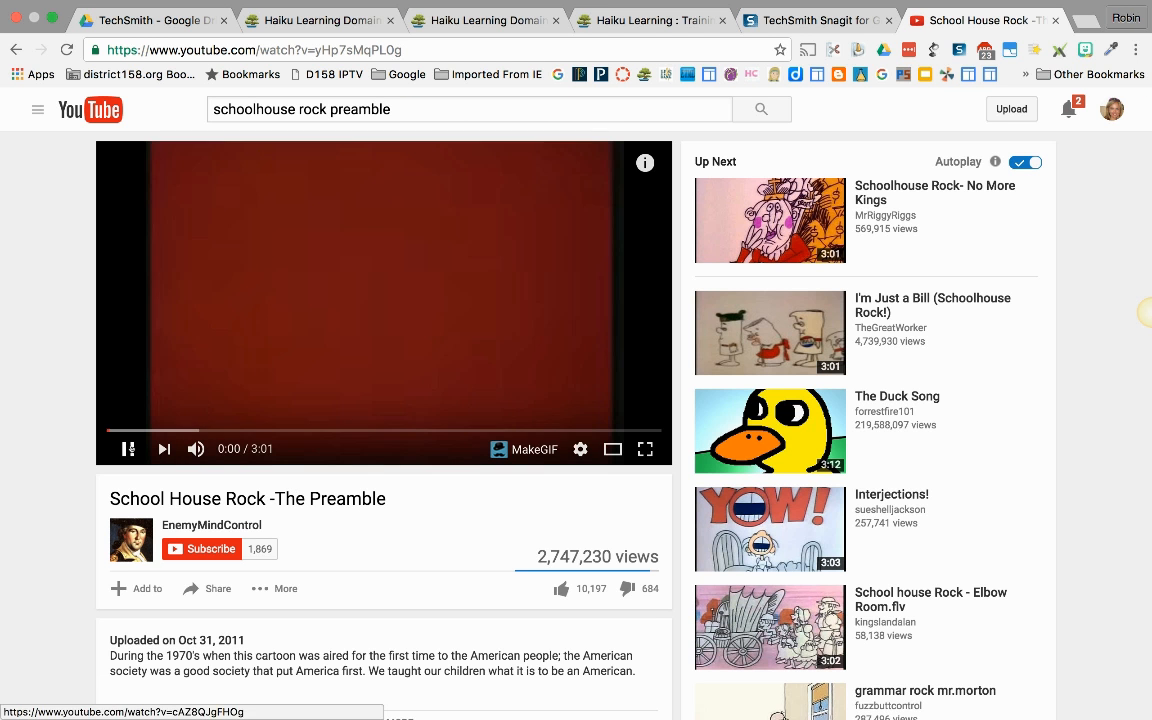
pyautogui.click(128, 449)
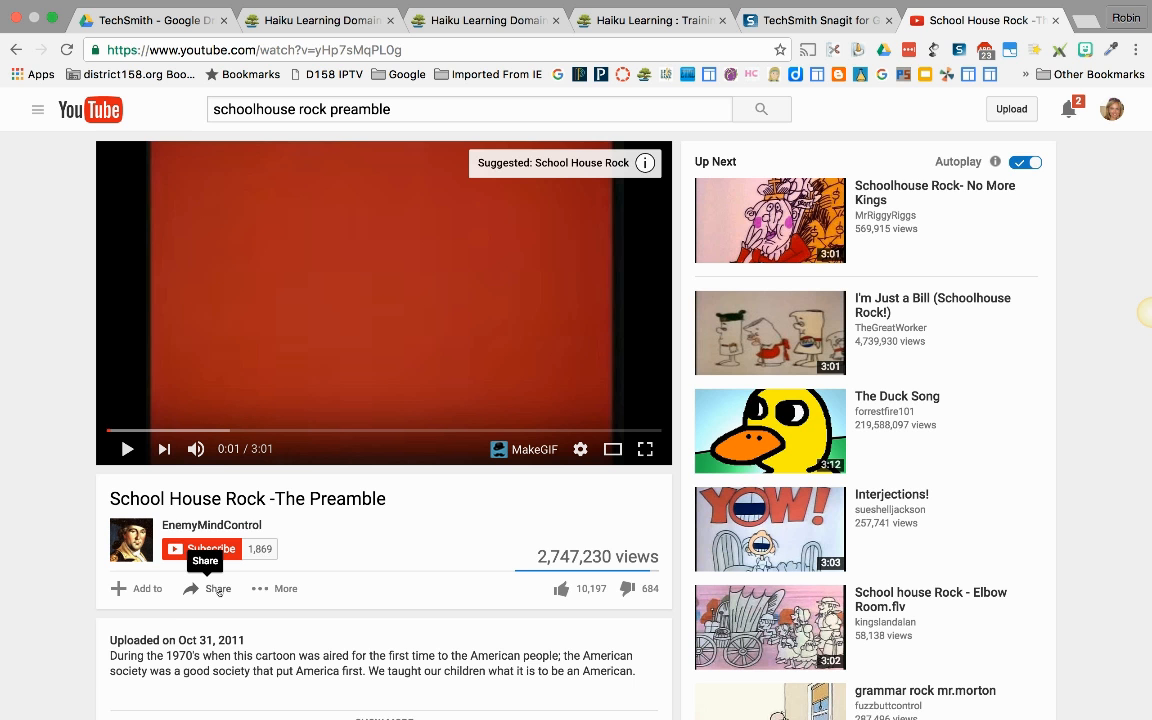
# Step: Copy the Preamble video's share link from YouTube and submit it as the external content URL of the Haiku Learning YouTube block
pyautogui.click(219, 590)
pyautogui.press('super+c')
pyautogui.scroll(-2, 343, 595)
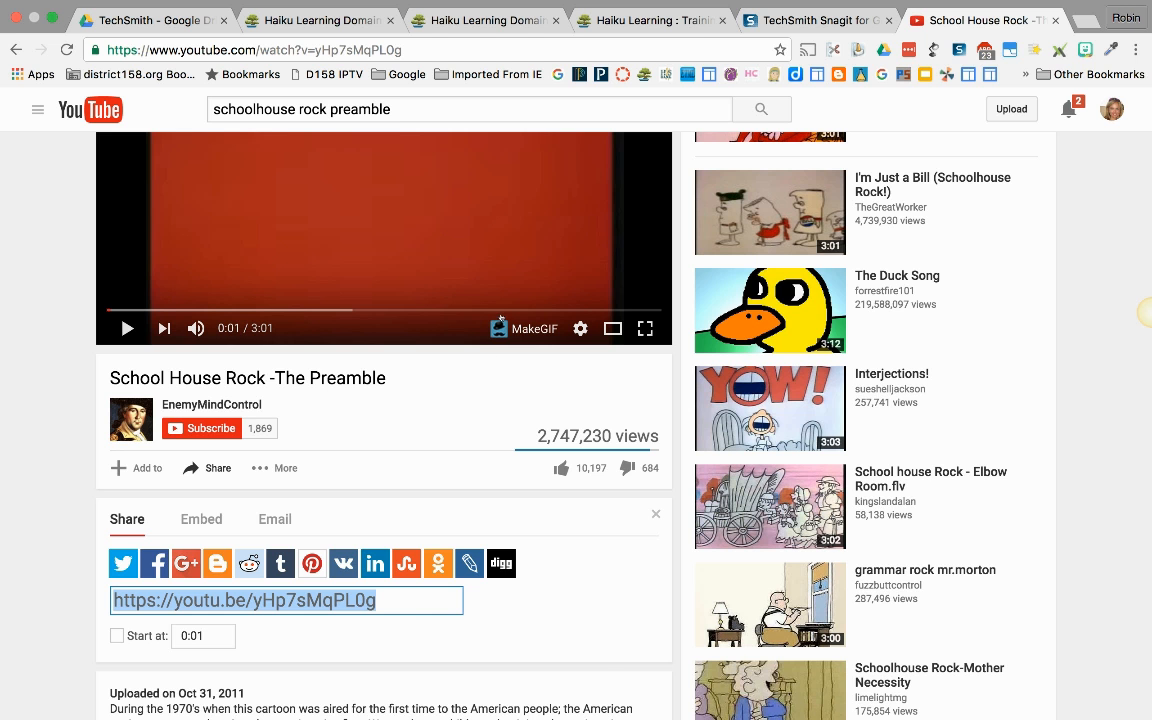
pyautogui.click(640, 20)
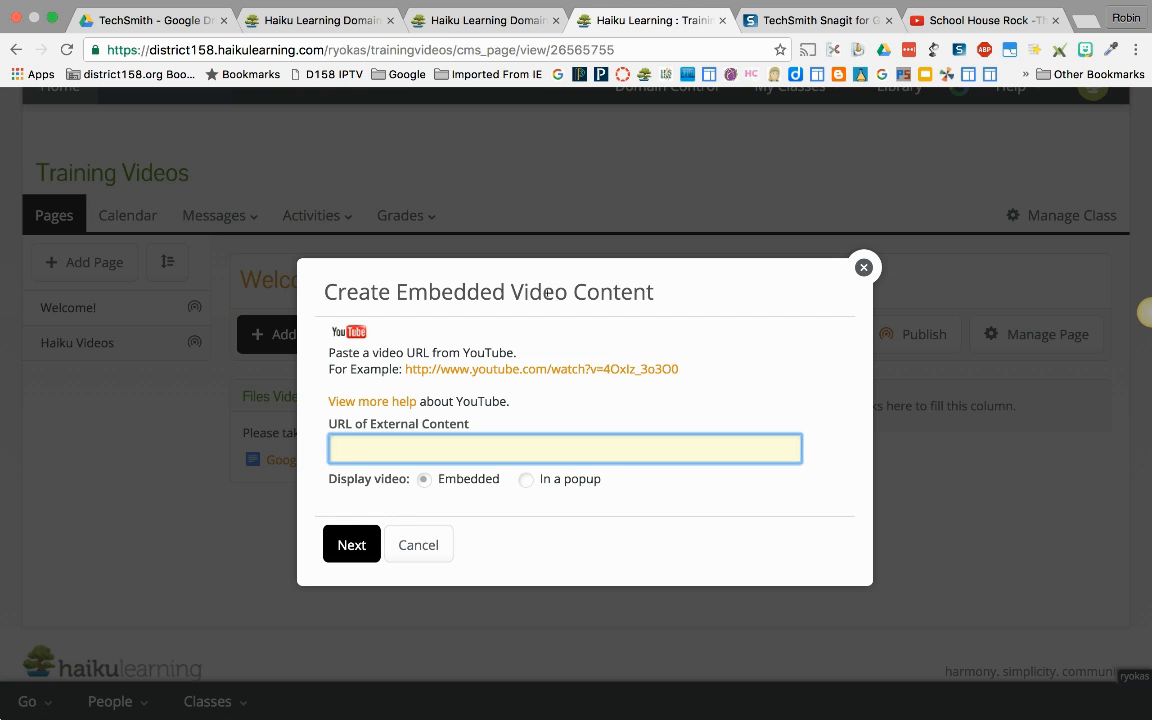
pyautogui.press('super+v')
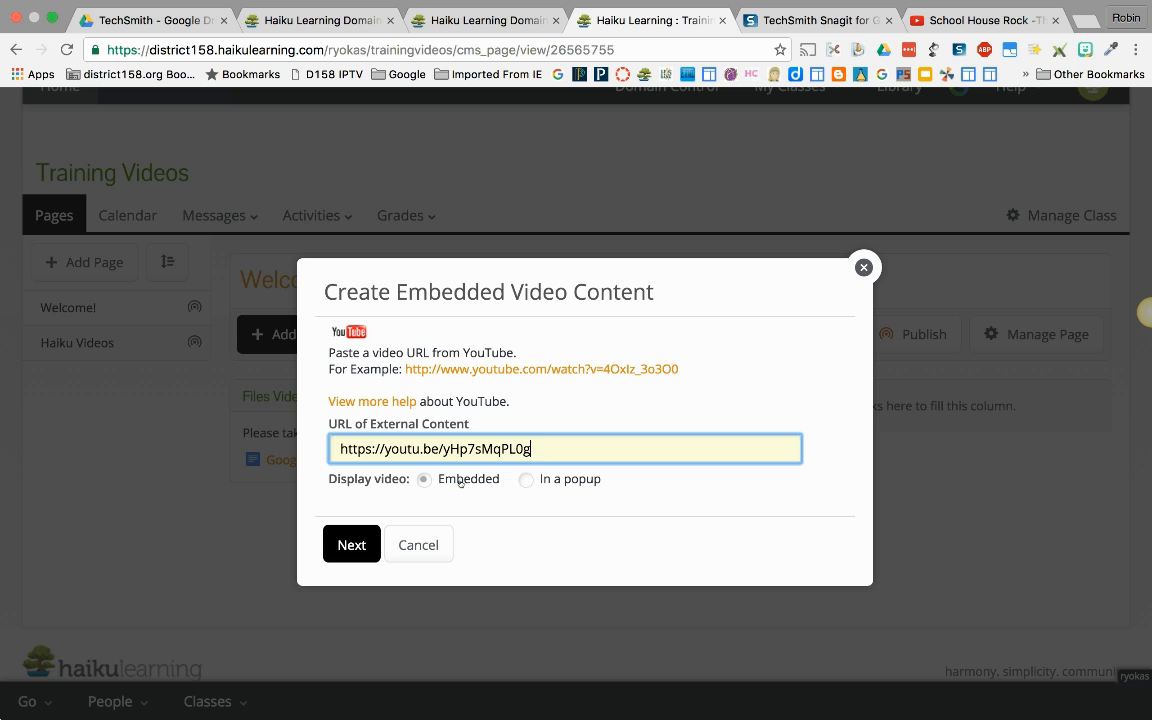
pyautogui.click(358, 546)
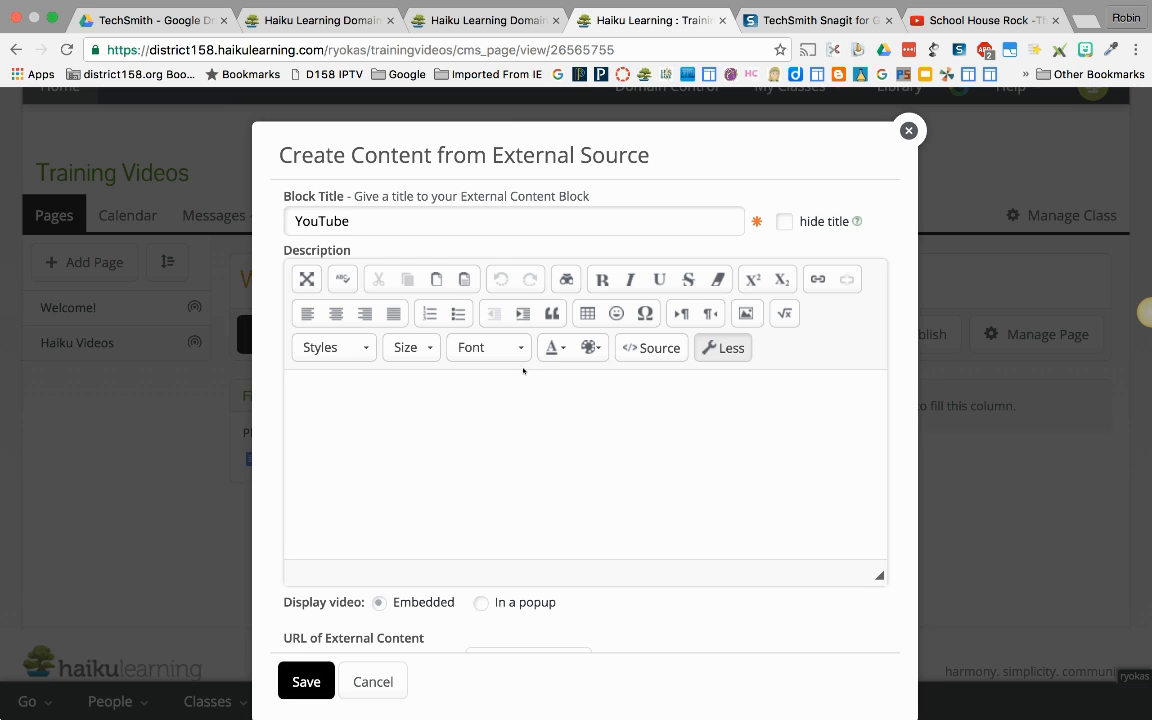
# Step: Replace the external content block's title with "Schoolhouse Rock"
pyautogui.click(365, 220)
pyautogui.doubleClick(365, 221)
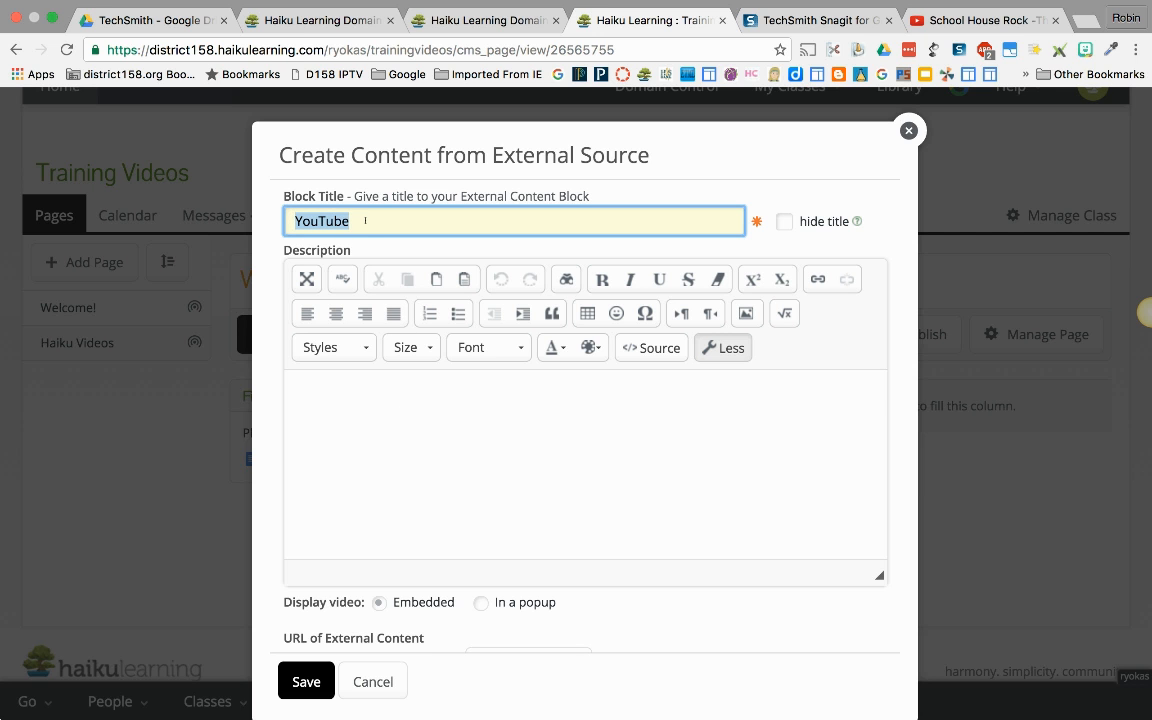
pyautogui.write('d')
pyautogui.press('BackSpace')
pyautogui.write('Schoolhouse Rock')
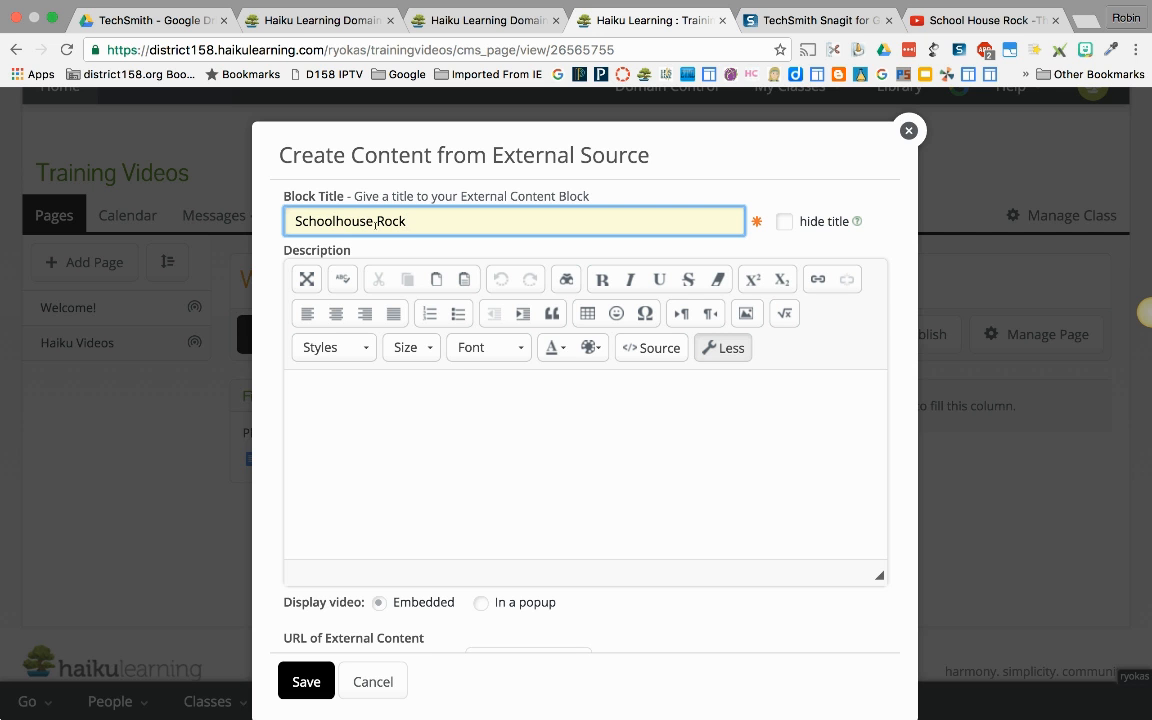
# Step: Enter the description "Please watch this video." and save the Schoolhouse Rock block
pyautogui.click(400, 388)
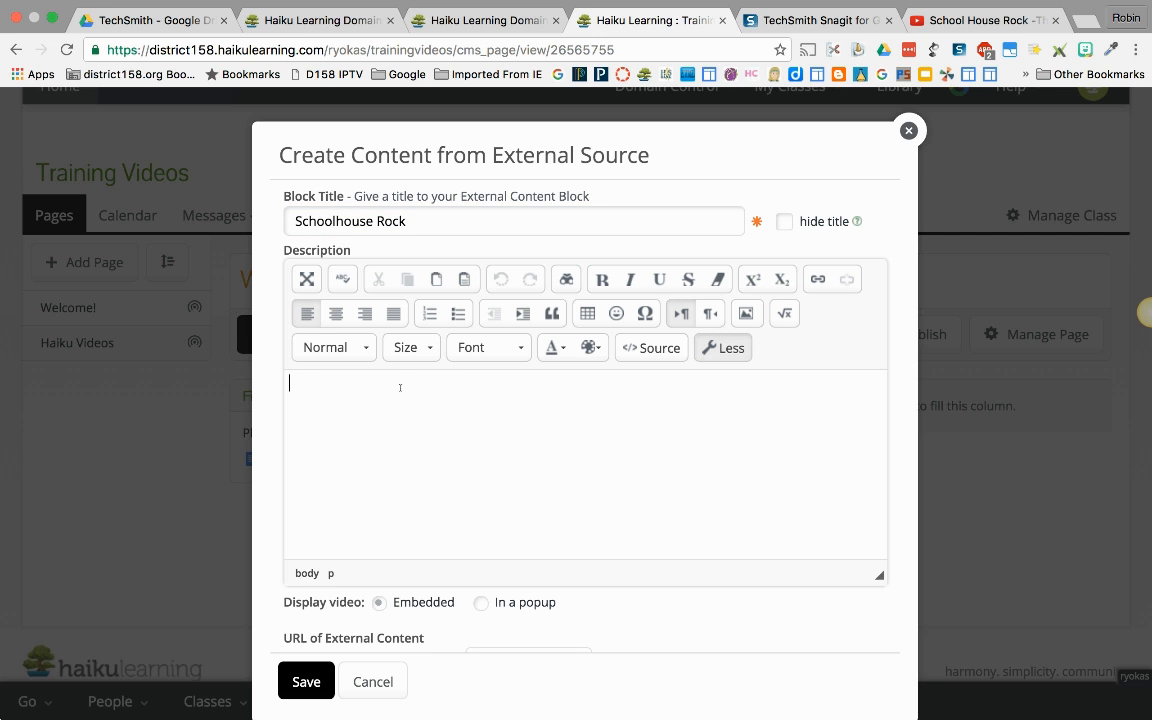
pyautogui.write('Please watch this vd')
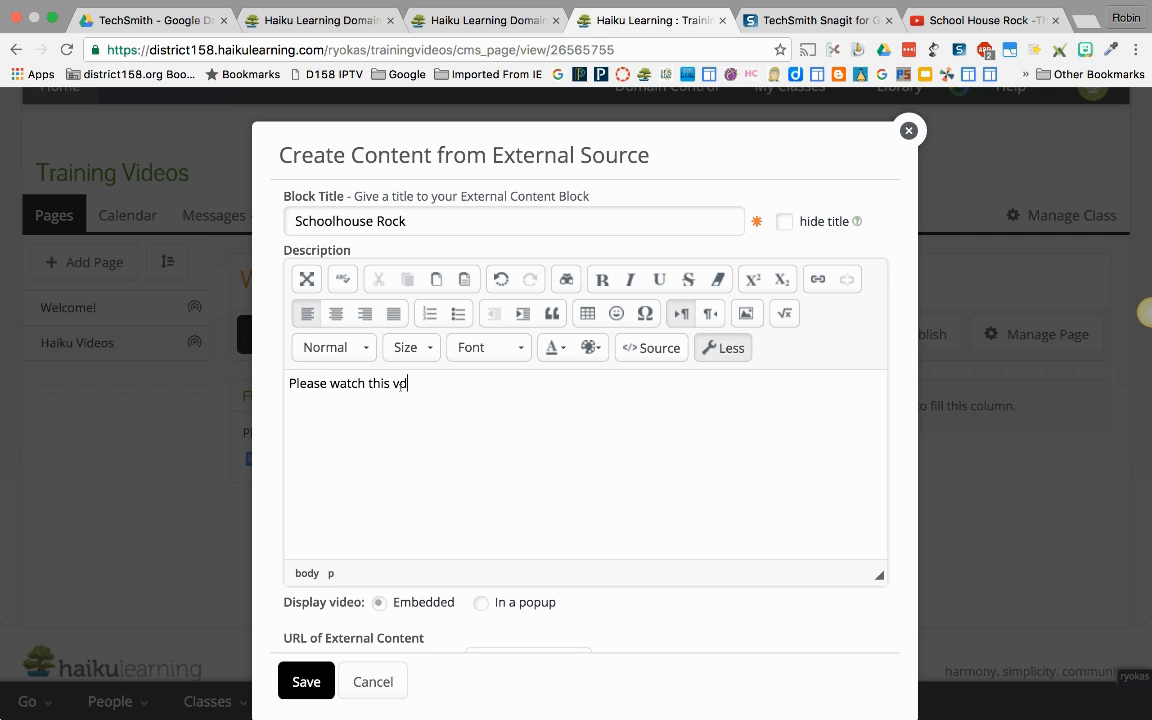
pyautogui.press('BackSpace')
pyautogui.write('ideo.')
pyautogui.scroll(-5, 515, 475)
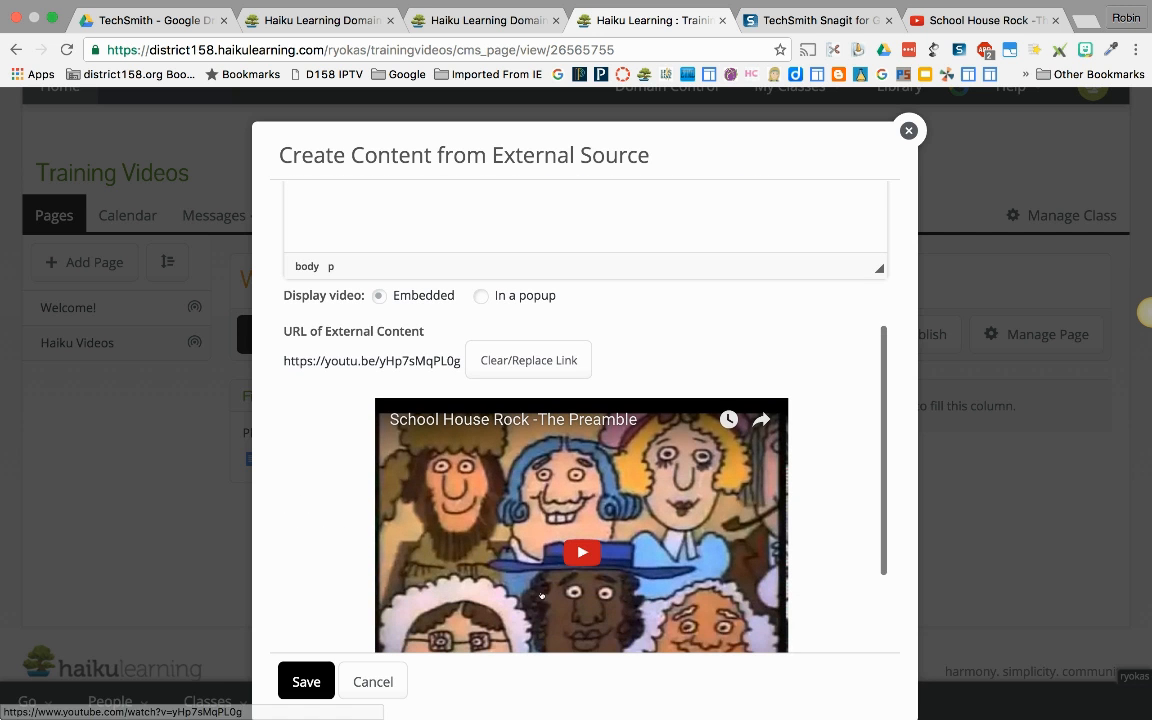
pyautogui.click(324, 681)
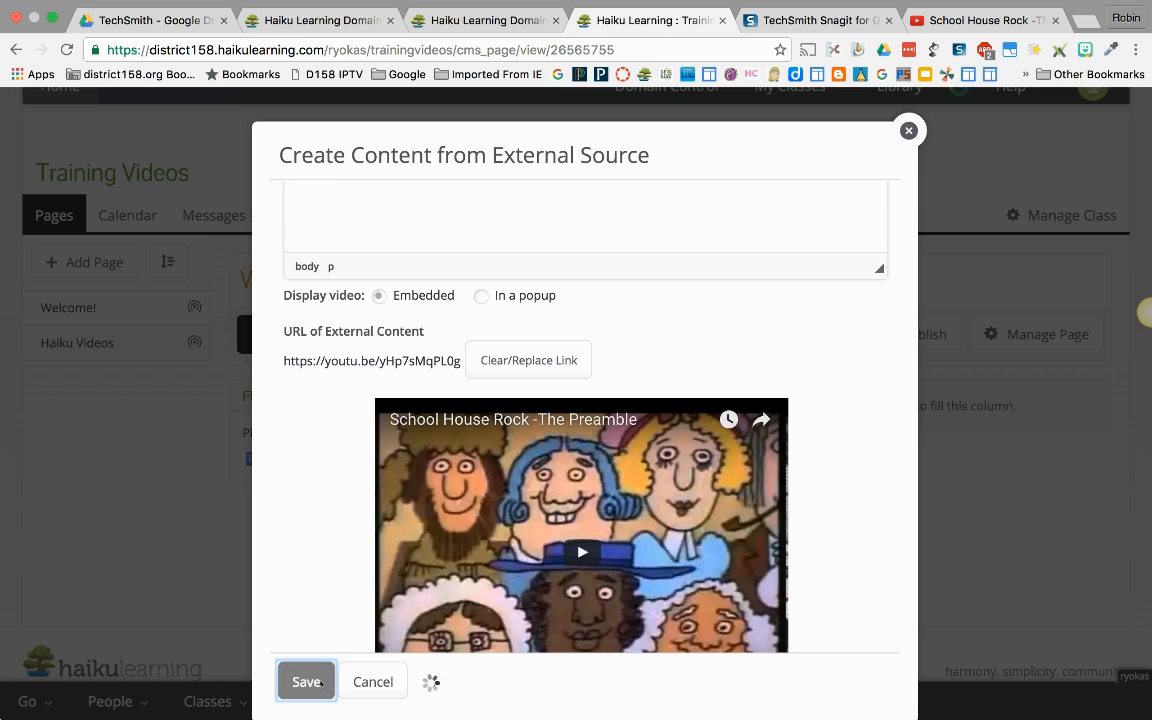
# Step: Play the embedded School House Rock video on the Welcome! page to check it
pyautogui.scroll(-4, 933, 535)
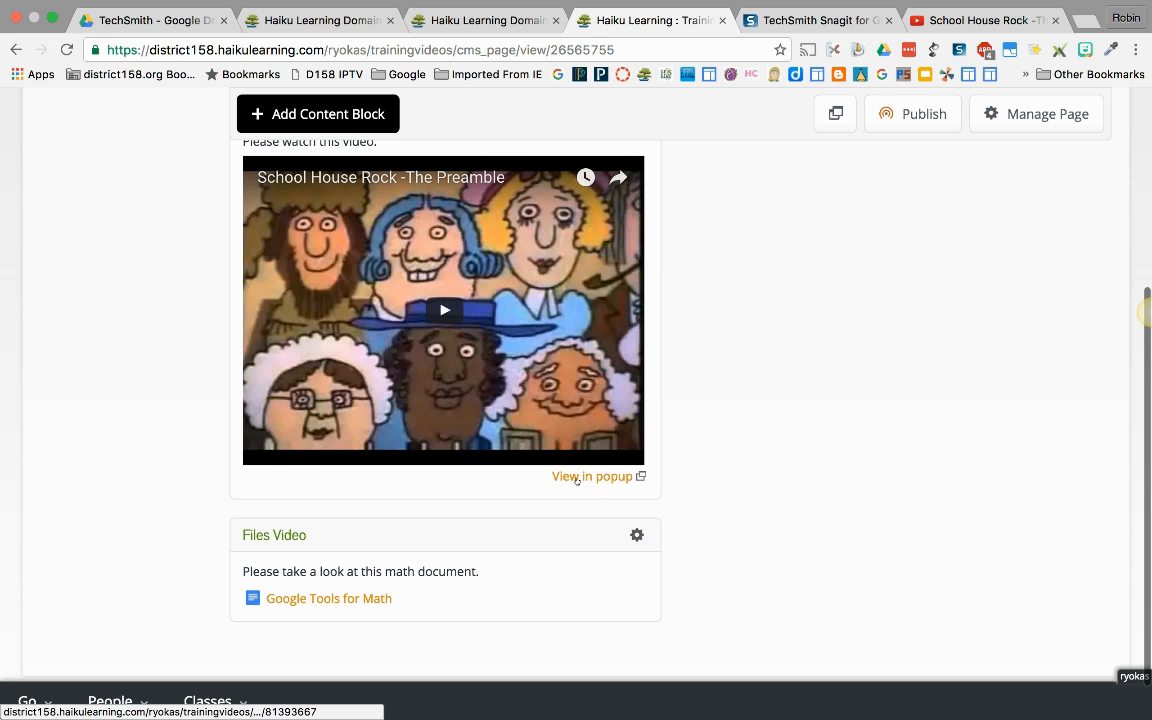
pyautogui.click(443, 311)
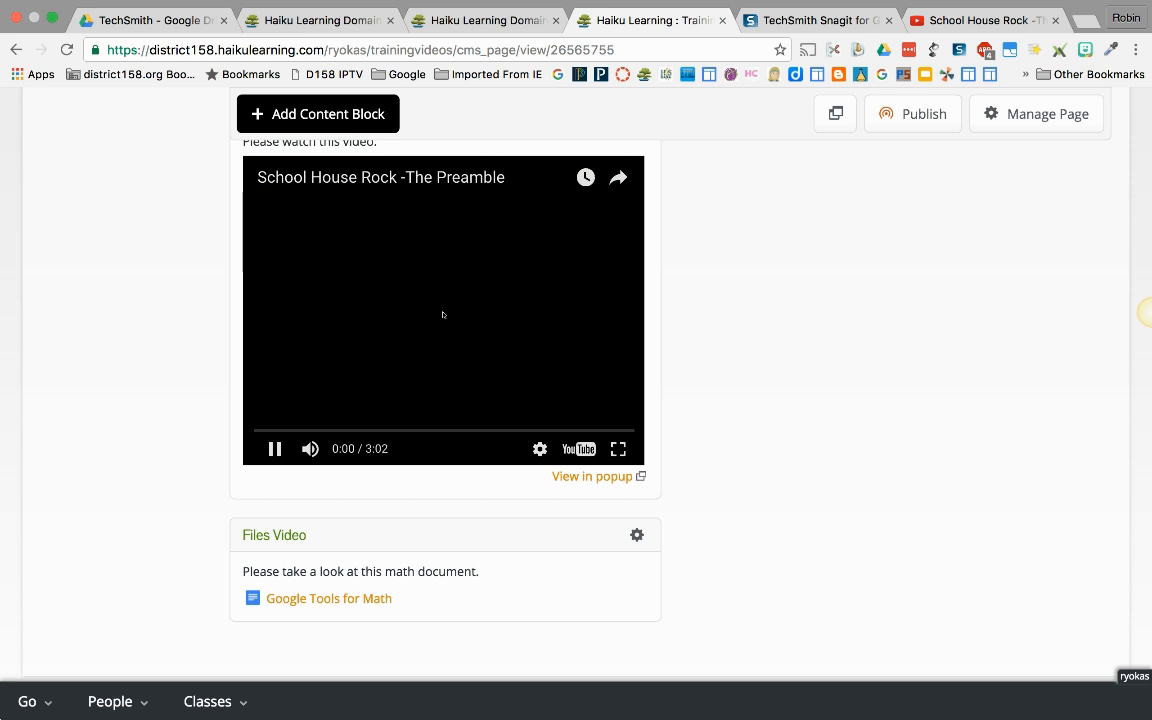